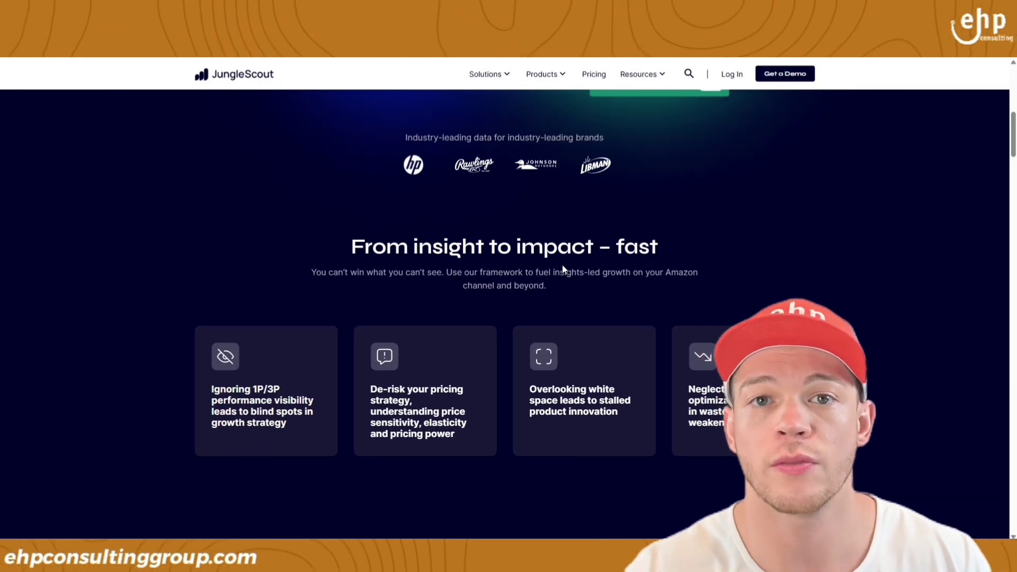
Step: Go to the login for Jungle Scout Catalyst from the Jungle Scout website
scroll(562, 269, "up", 4)
scroll(562, 265, "up", 5)
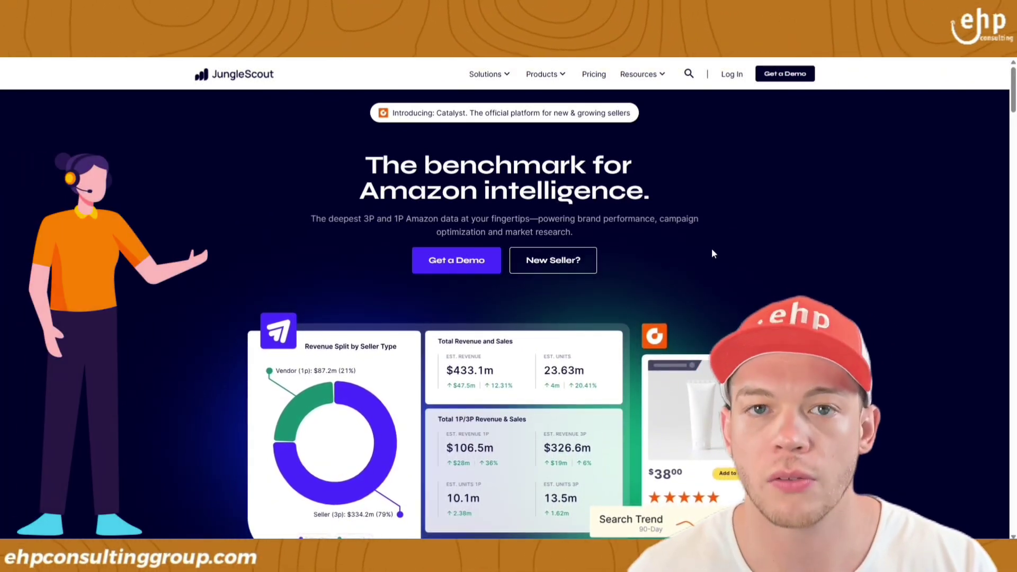
mouse_move(731, 83)
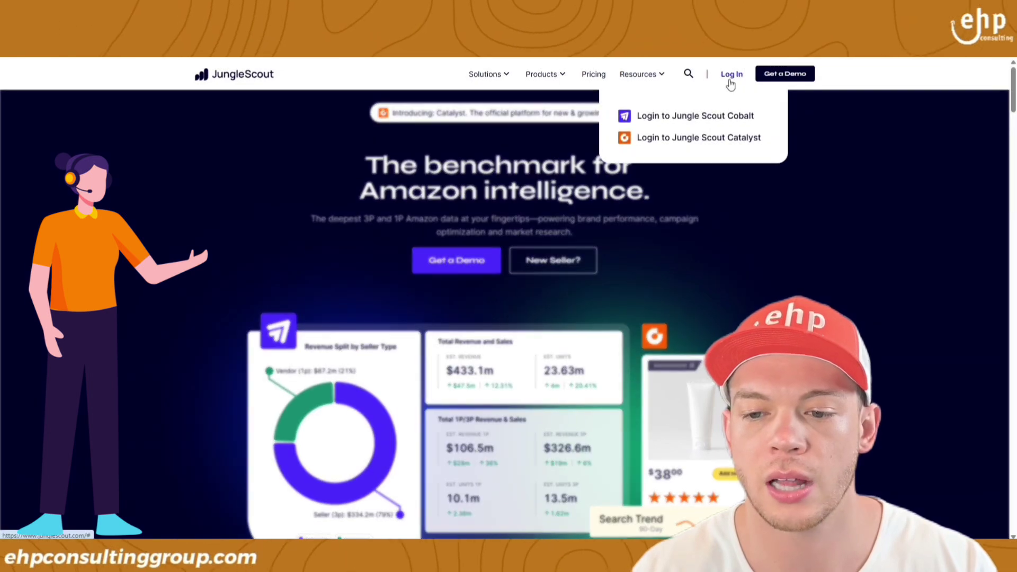
left_click(699, 138)
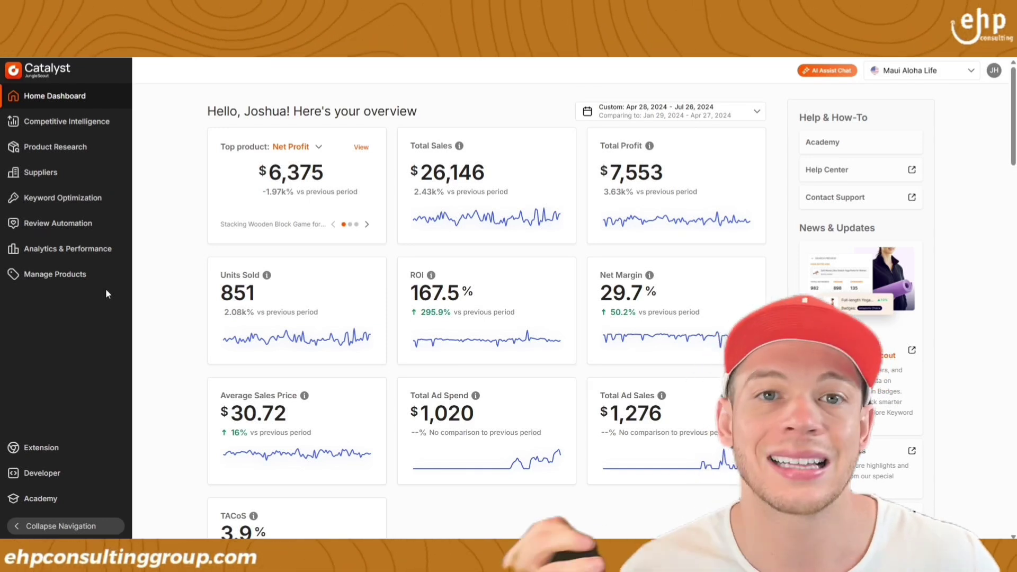
Step: Open the Demo Segment in Competitive Intelligence and examine its market share, revenue and competitor comparison overview
left_click(79, 132)
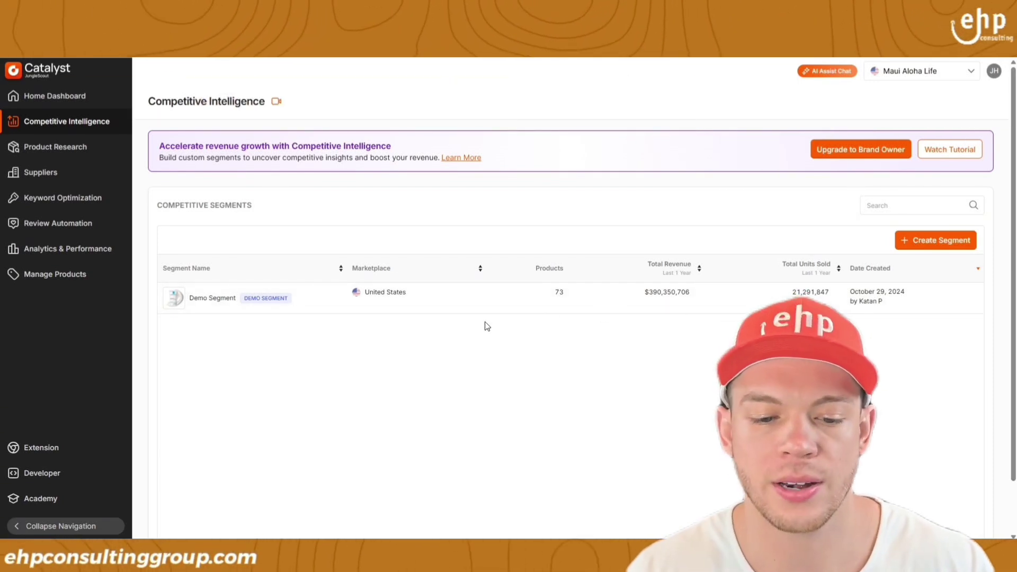
left_click(448, 316)
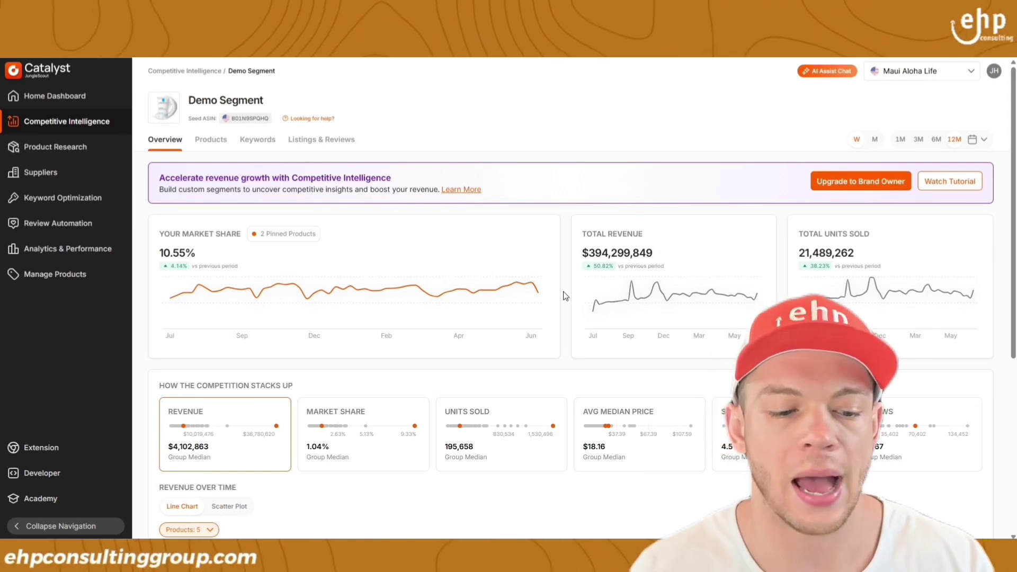
scroll(566, 296, "down", 5)
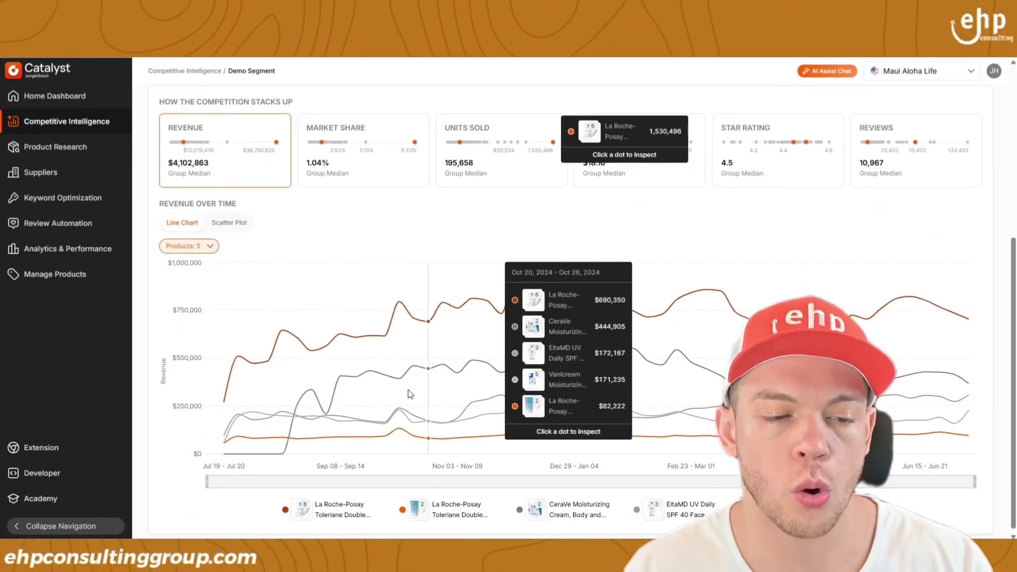
scroll(408, 393, "up", 5)
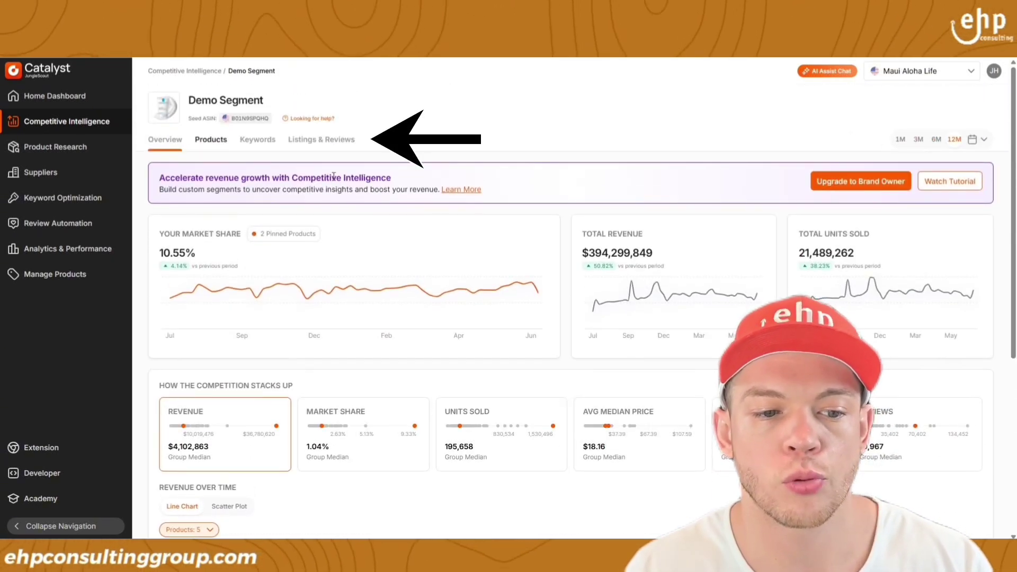
Step: View the Demo Segment's product list and its keyword data
left_click(211, 139)
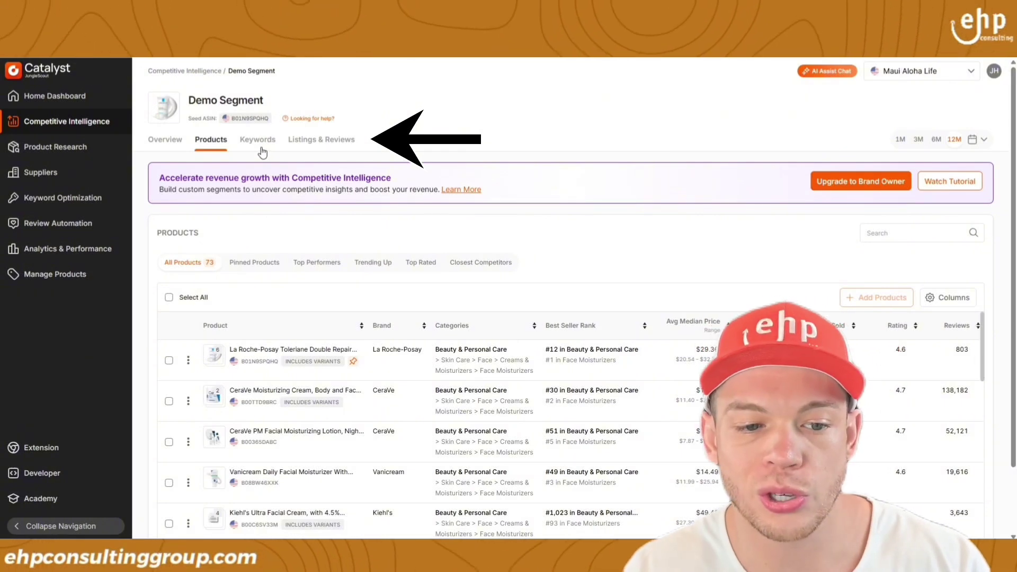
left_click(261, 149)
scroll(554, 336, "down", 2)
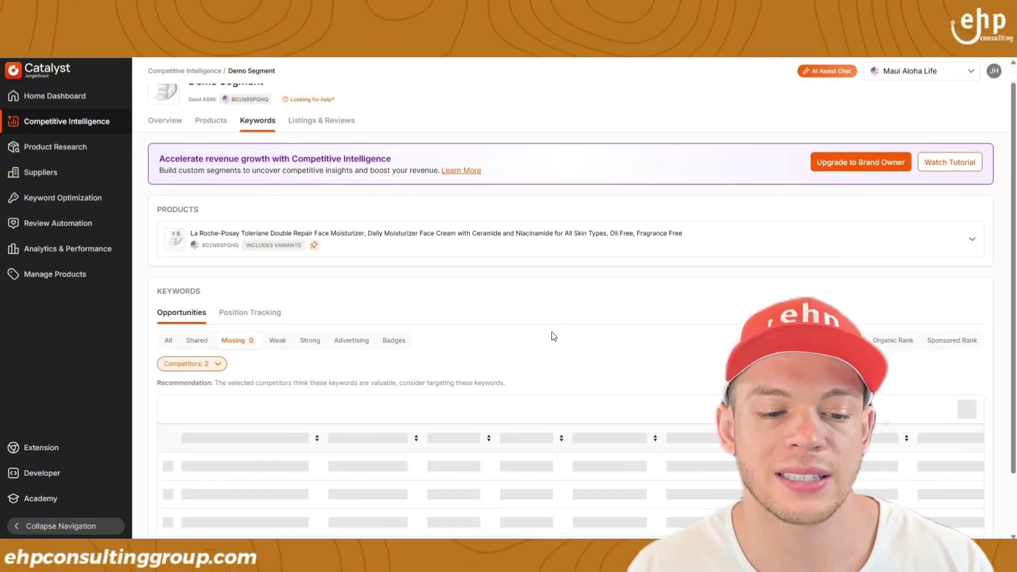
scroll(554, 337, "down", 1)
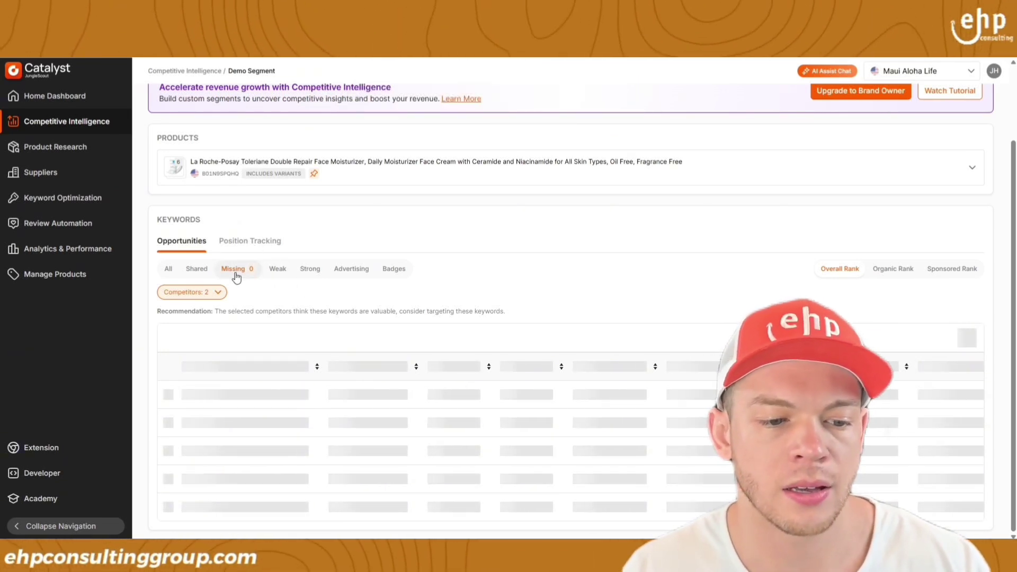
Step: Show all keyword opportunities for the segment, compare competitor ranks, and open the listings and reviews comparison
left_click(168, 268)
scroll(341, 476, "down", 2)
scroll(530, 456, "up", 4)
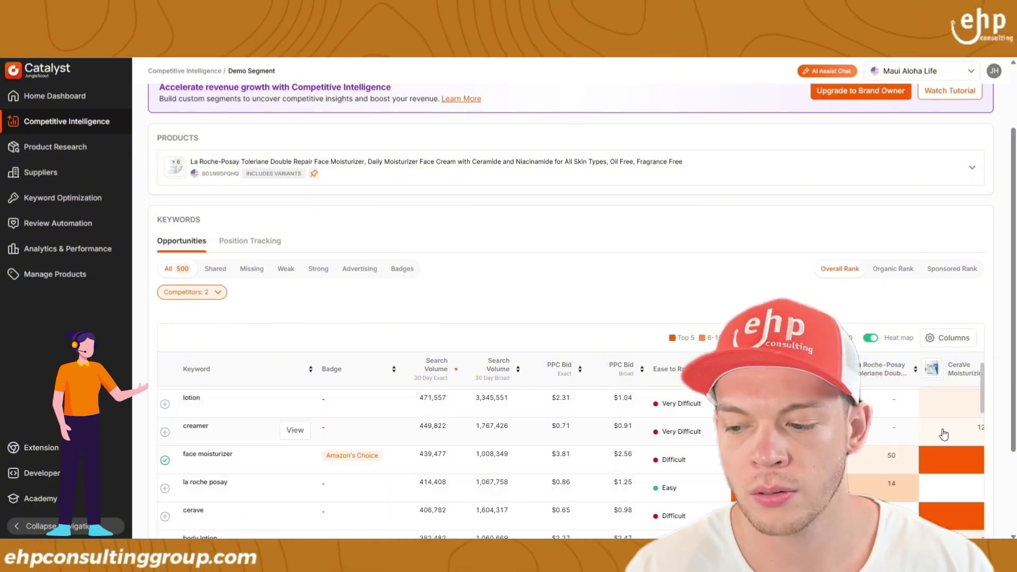
scroll(538, 239, "up", 2)
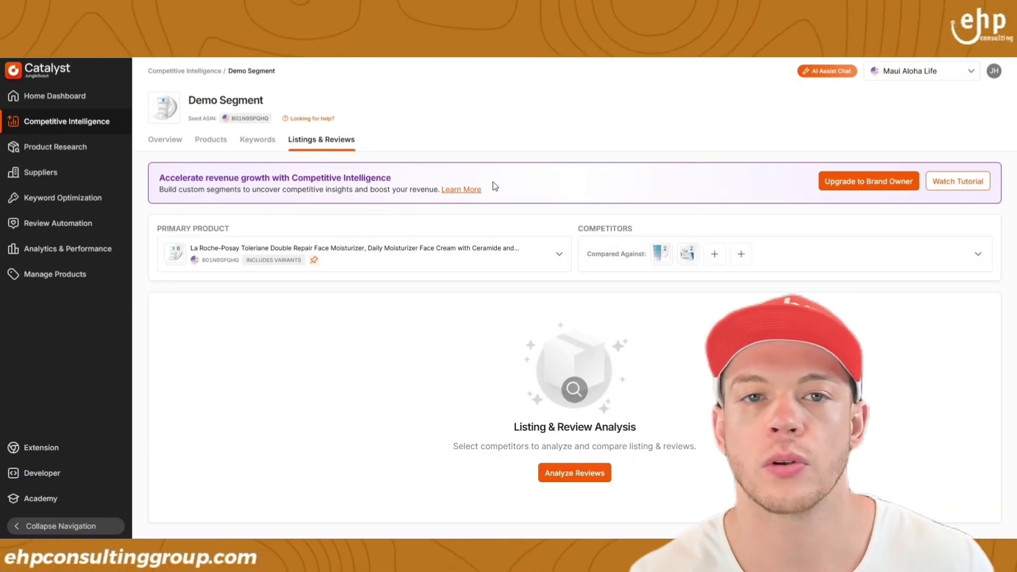
Step: Search the Supplier Database by product for "portable campfire"
left_click(69, 179)
left_click(64, 194)
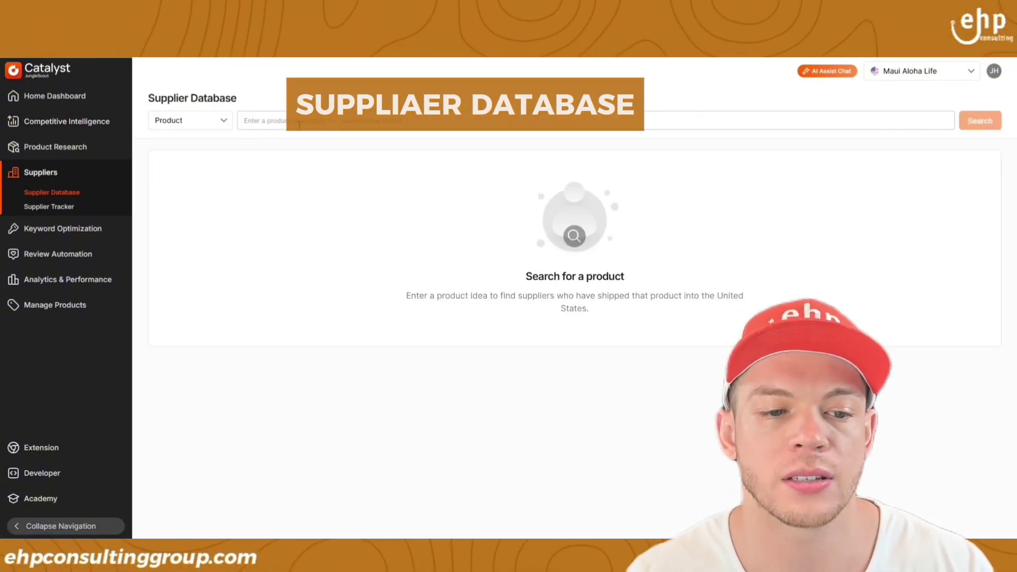
left_click(389, 125)
type("ma")
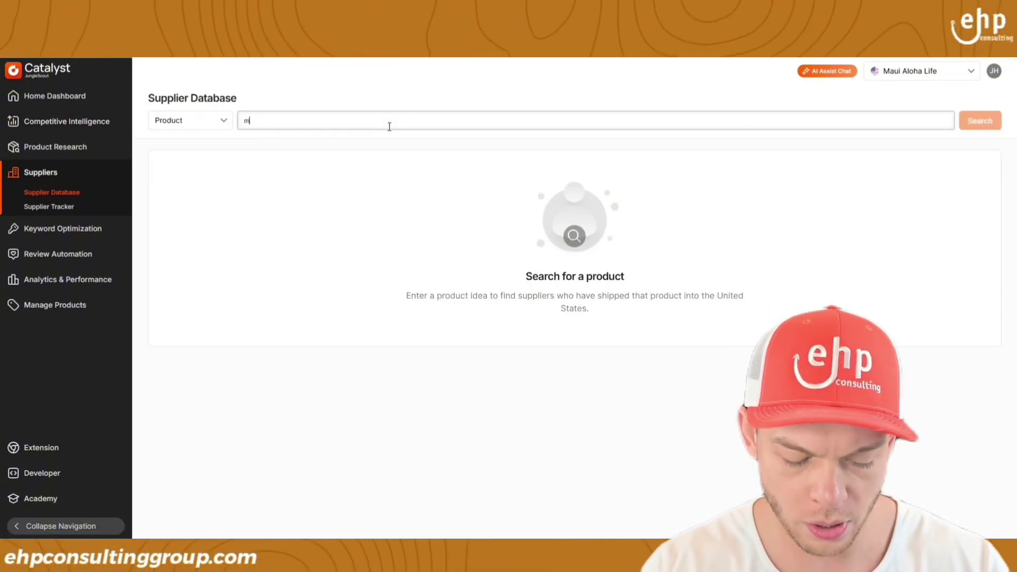
key("BackSpace")
key("BackSpace")
type("portable campfire")
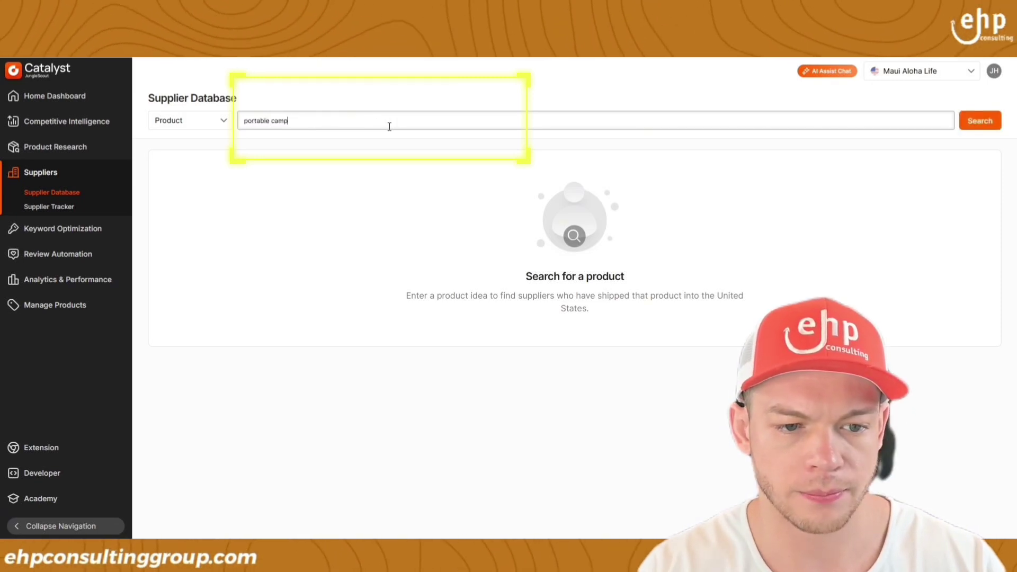
left_click(972, 114)
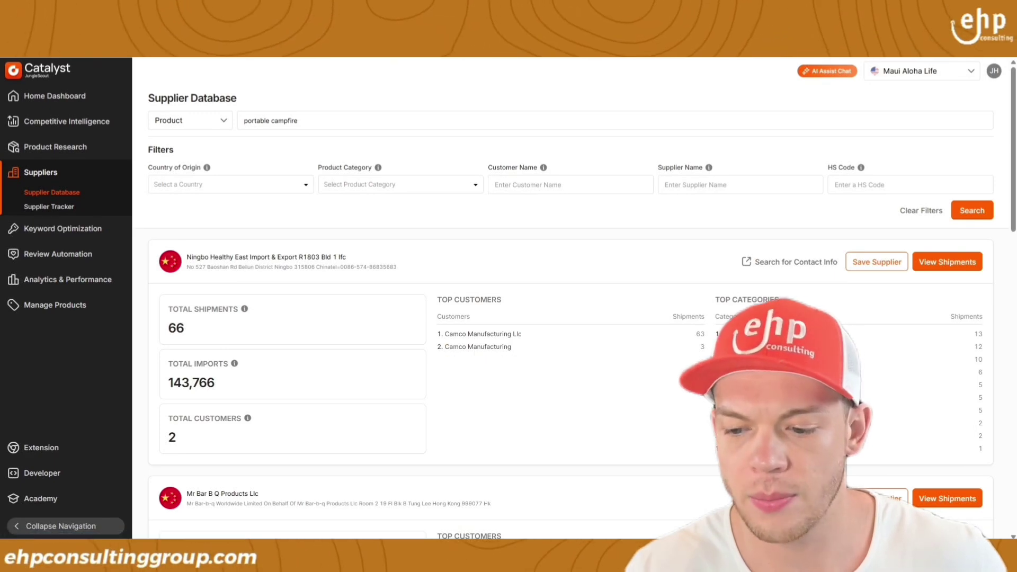
Step: Examine the supplier results for their shipment totals, customer counts, top customers and top categories
scroll(269, 286, "down", 7)
double_click(175, 302)
scroll(175, 313, "up", 4)
scroll(493, 345, "down", 8)
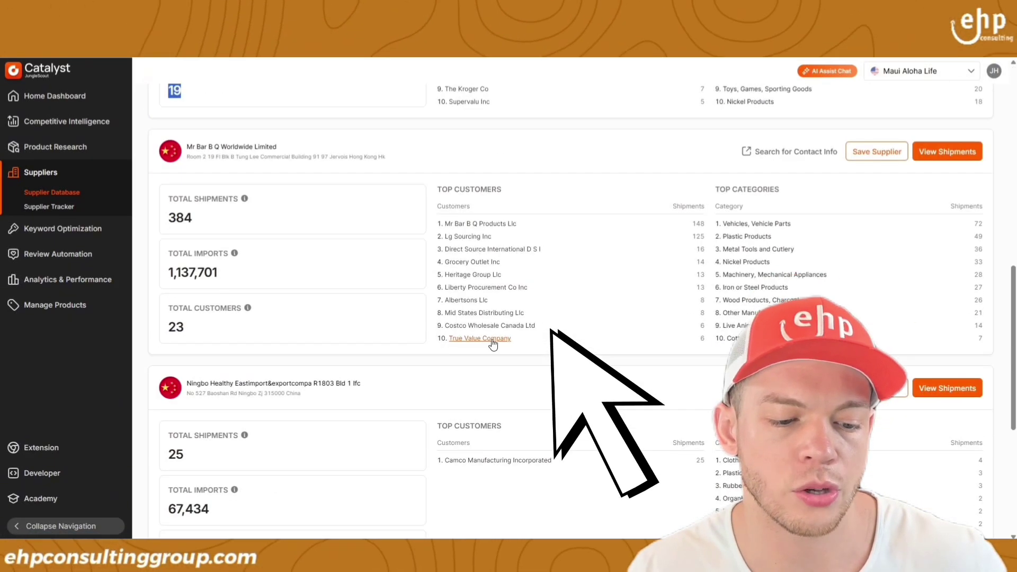
scroll(493, 345, "down", 4)
scroll(492, 338, "up", 15)
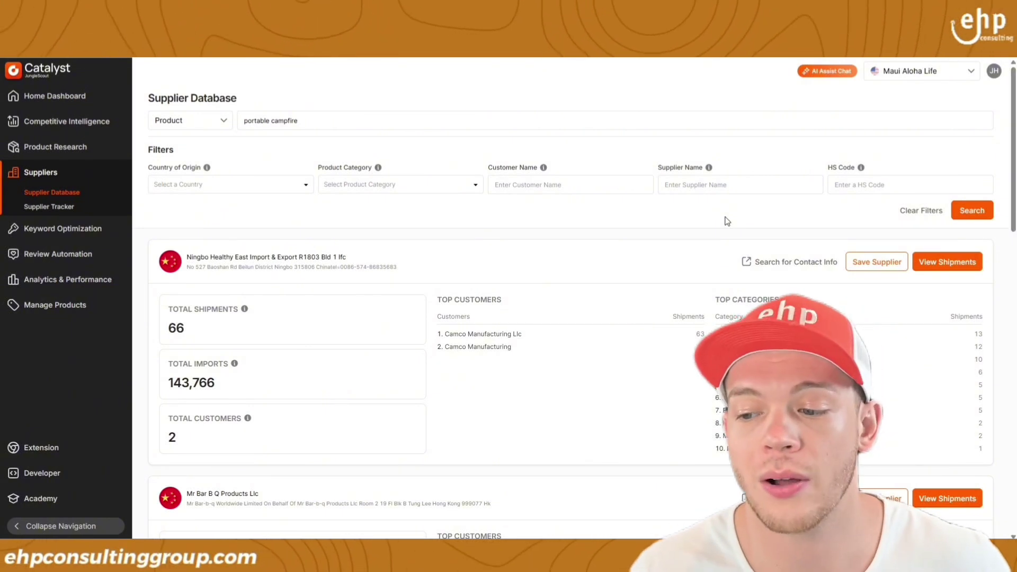
Step: Open the shipments of Ningbo Healthy East Import & Export and select the customer name on the portable campfire ring shipment
left_click(932, 262)
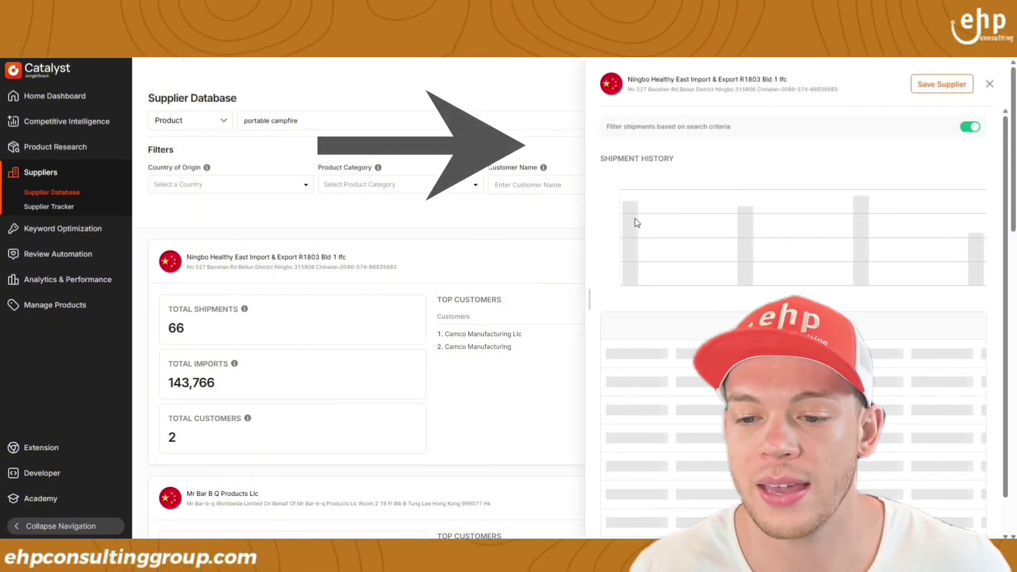
scroll(738, 297, "down", 2)
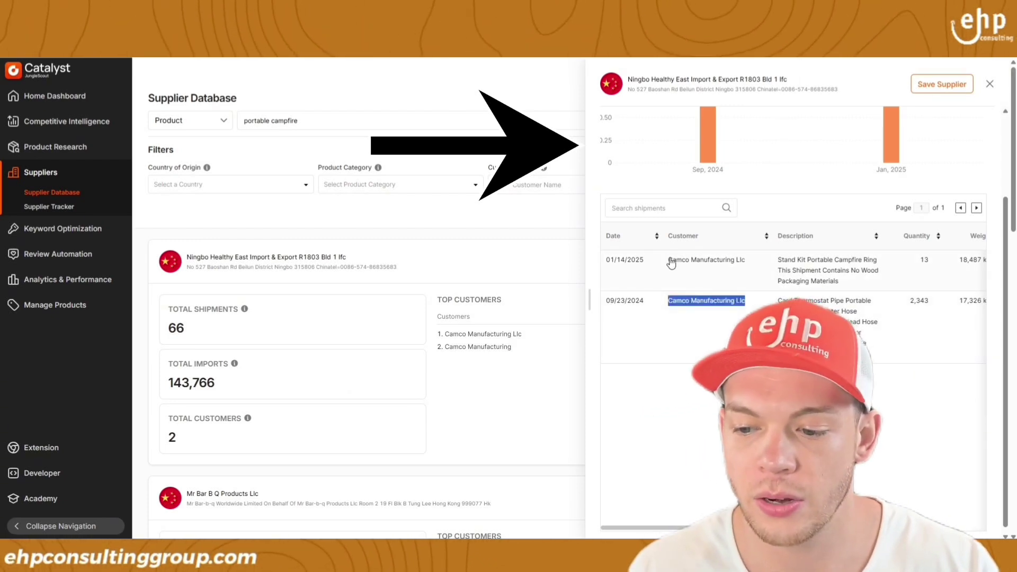
left_click_drag(671, 263, 799, 264)
left_click(782, 265)
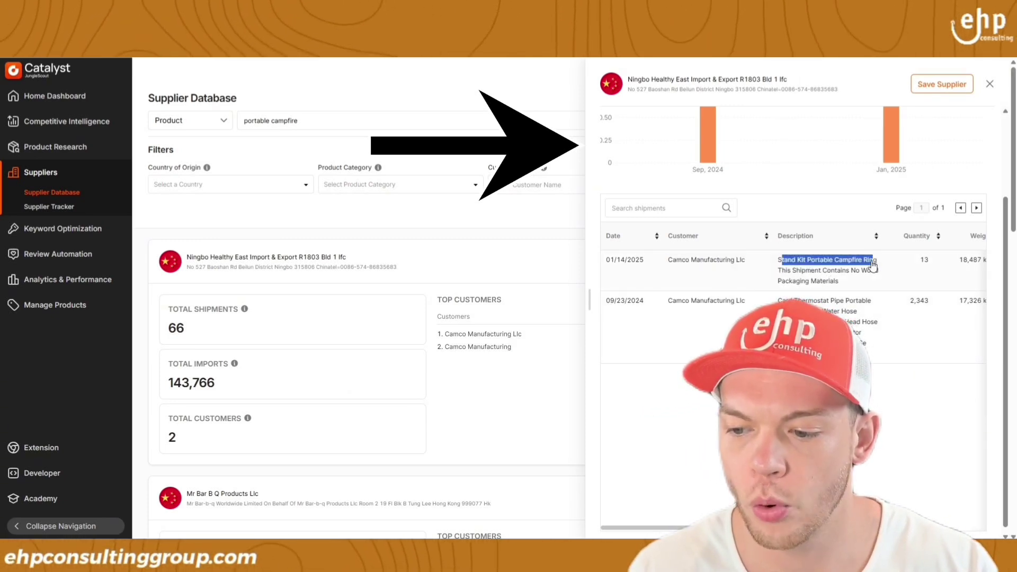
left_click_drag(669, 263, 747, 271)
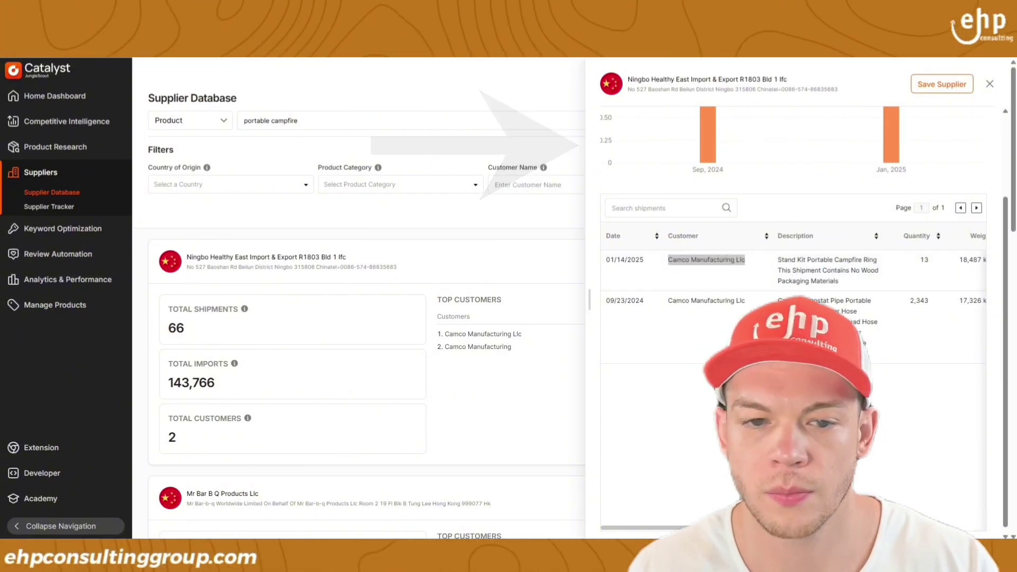
Step: Look up "Camco Manufacturing Llc" on Google in a new browser tab and browse the company's home page
key("ctrl+t")
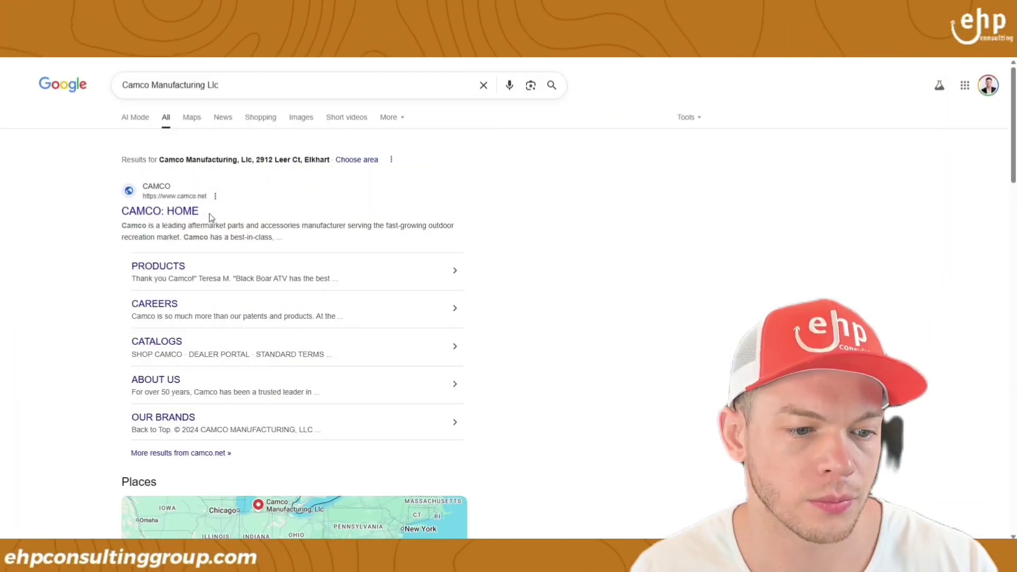
left_click(192, 212)
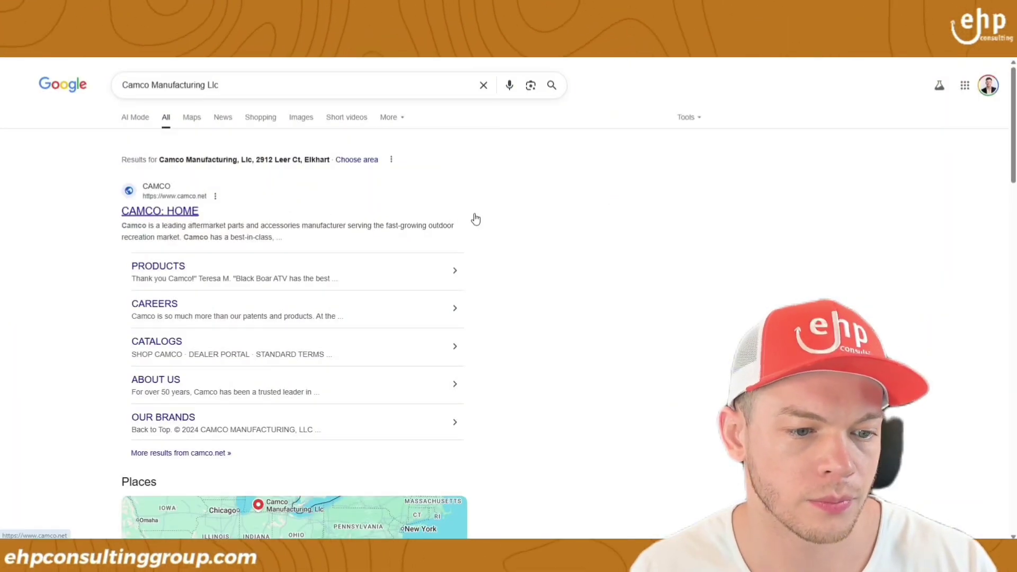
scroll(599, 243, "down", 12)
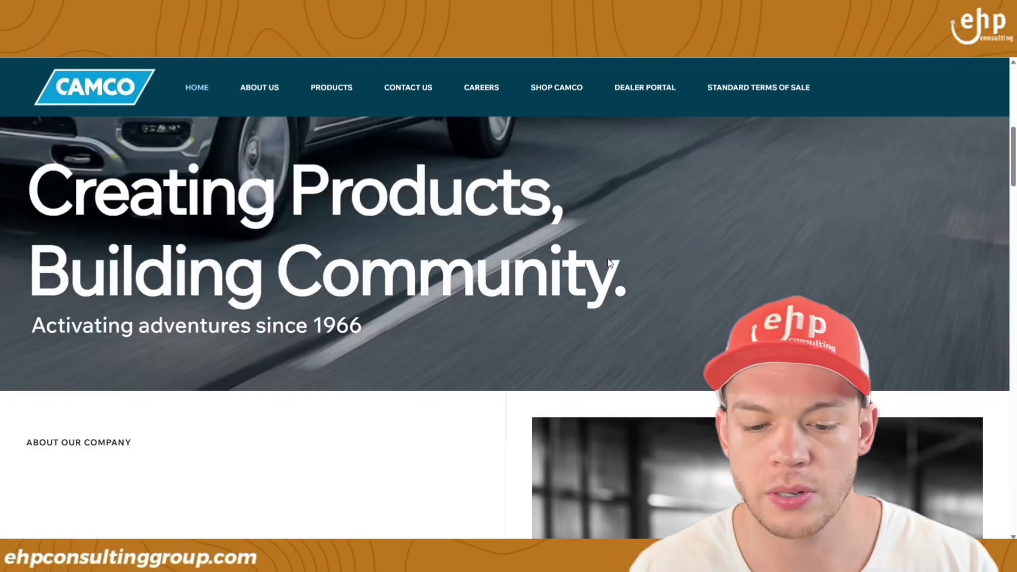
scroll(614, 262, "up", 3)
scroll(619, 244, "up", 10)
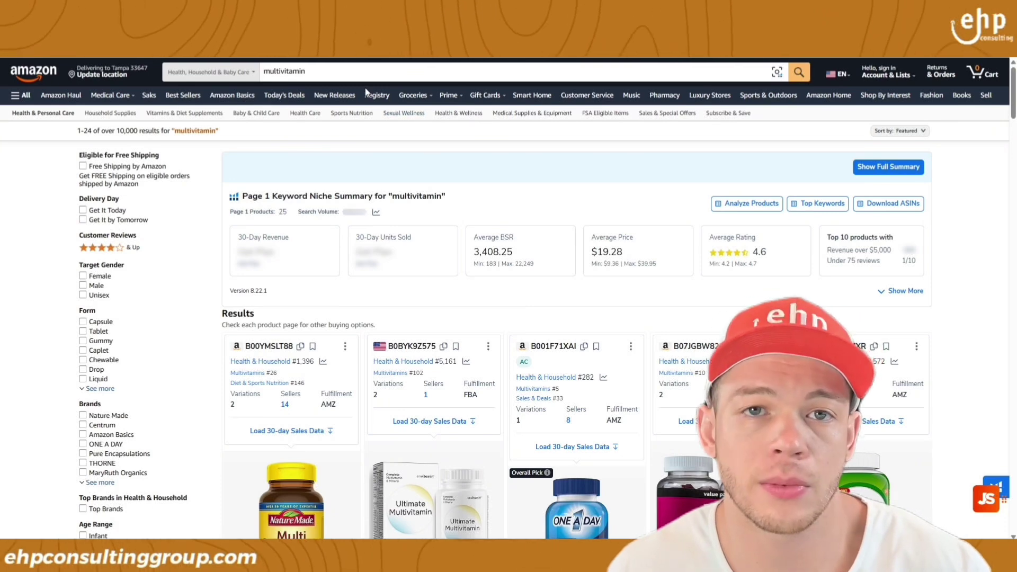
Step: Compare the monthly units sold and monthly revenue of the multivitamin listings in the Amazon search results
scroll(942, 230, "down", 10)
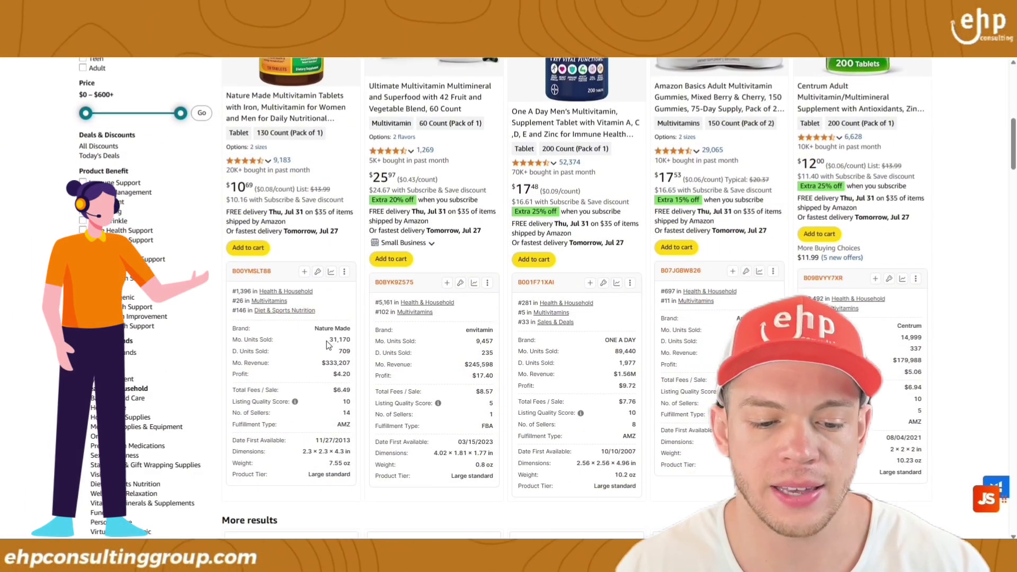
scroll(346, 361, "up", 2)
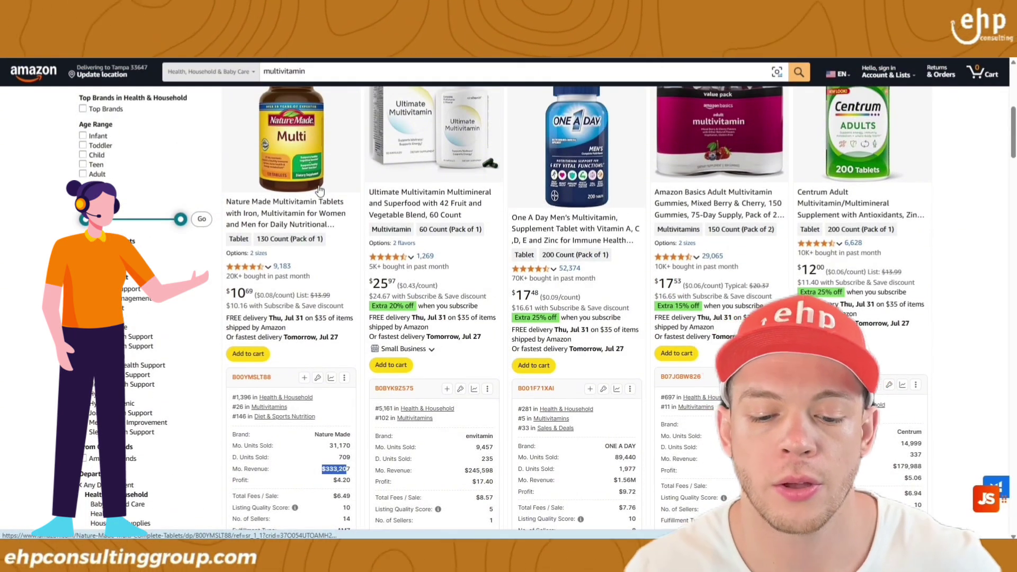
left_click_drag(465, 470, 494, 470)
left_click_drag(602, 479, 645, 484)
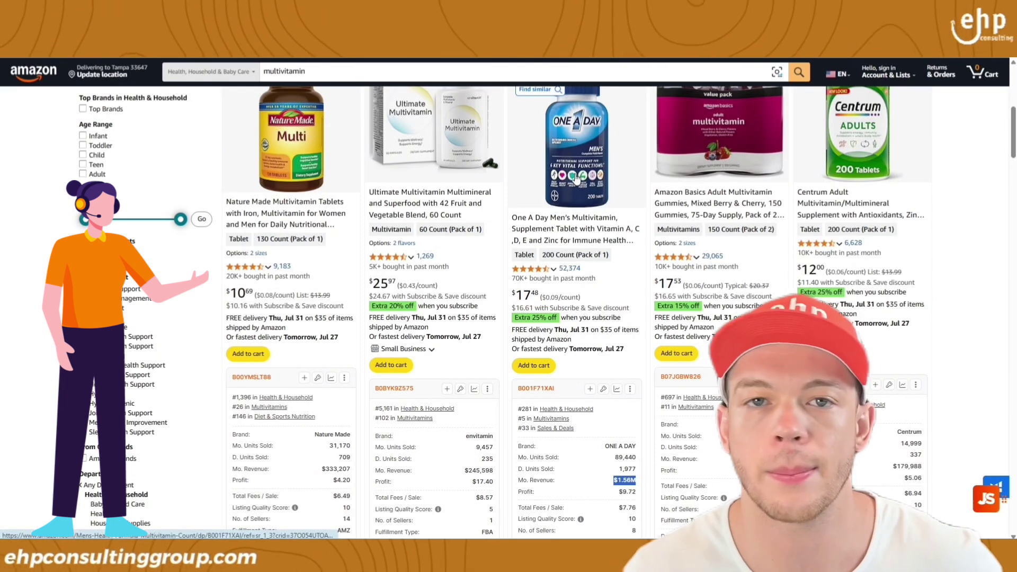
left_click(816, 300)
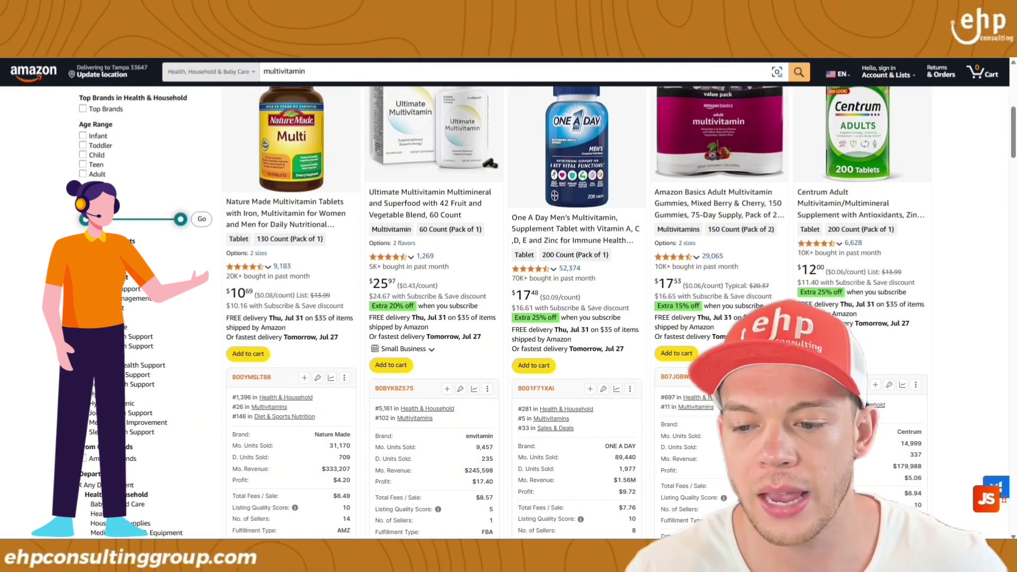
scroll(920, 476, "down", 4)
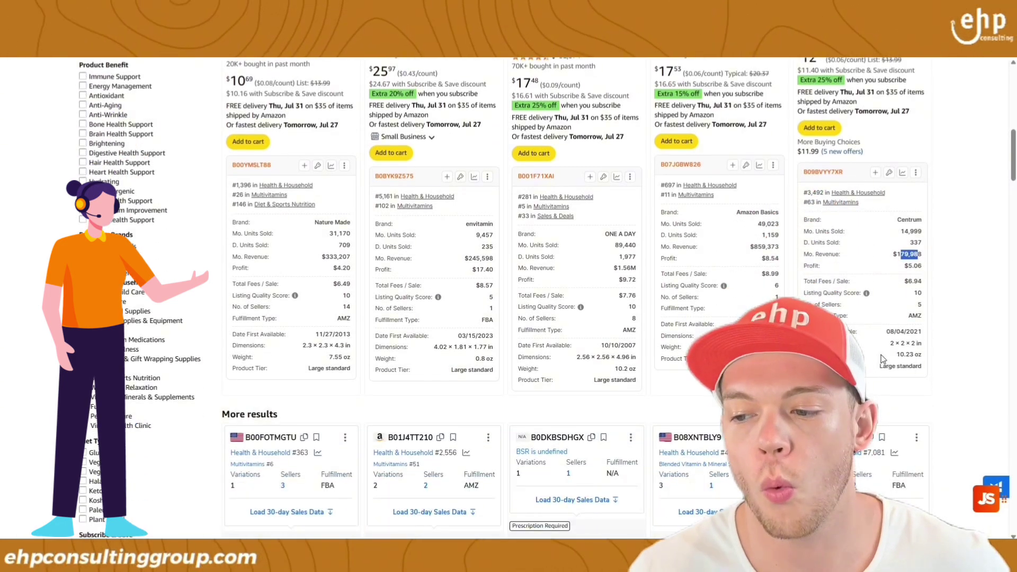
scroll(883, 359, "down", 4)
scroll(924, 222, "up", 6)
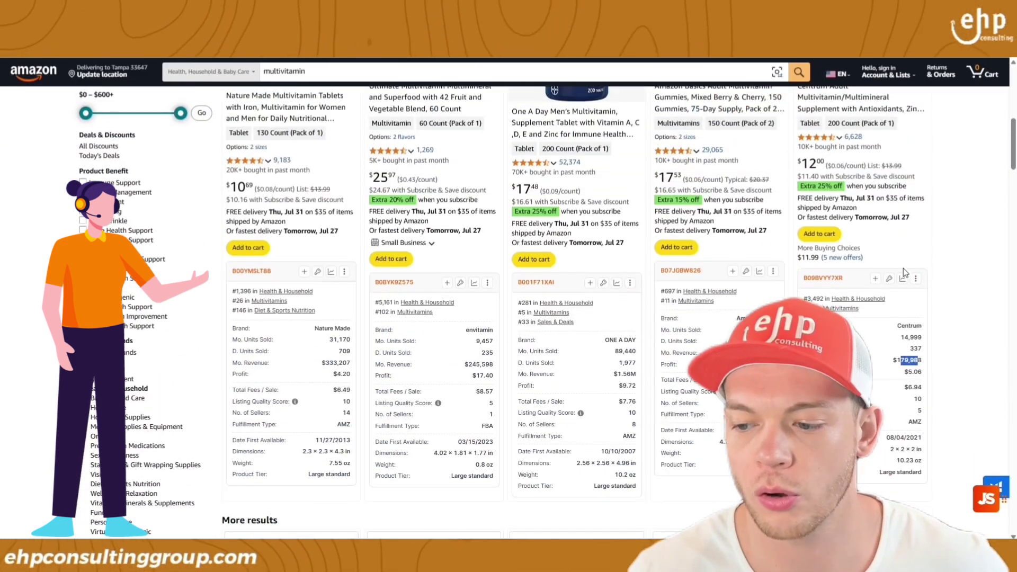
Step: Open the Jungle Scout summary of the One A Day Men's multivitamin and view its historical performance, review analysis and table view
left_click(614, 286)
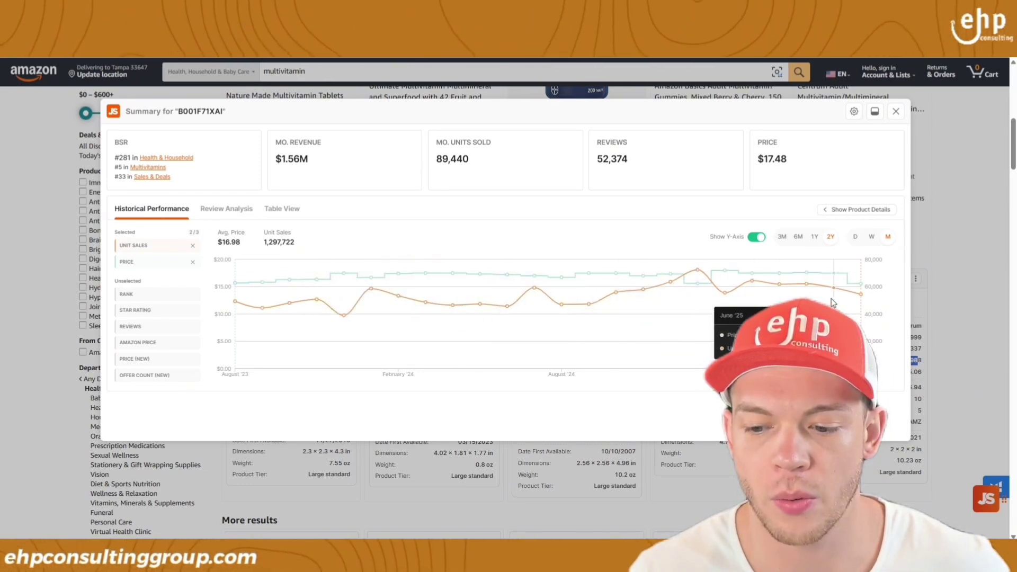
left_click(229, 209)
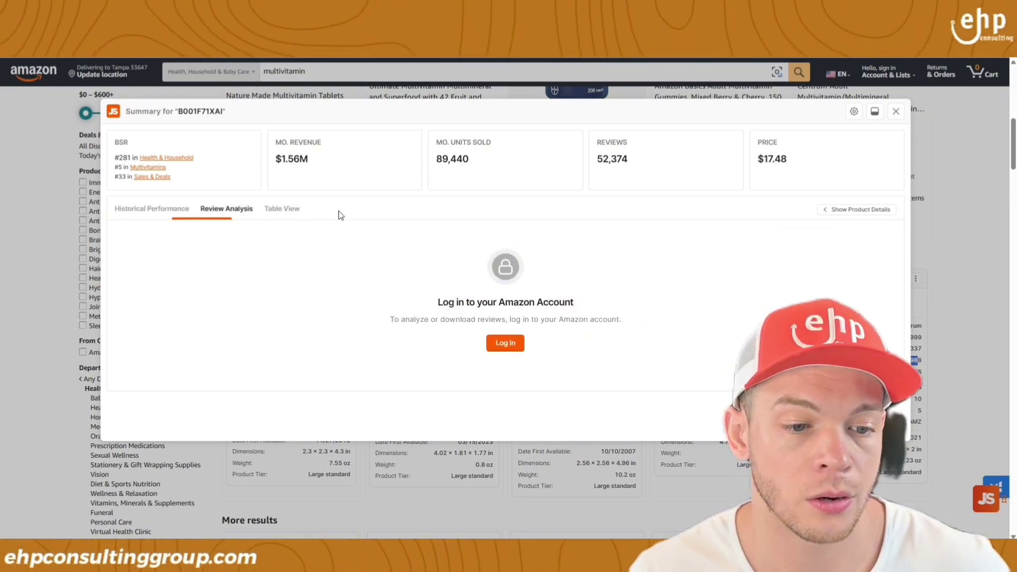
left_click(289, 210)
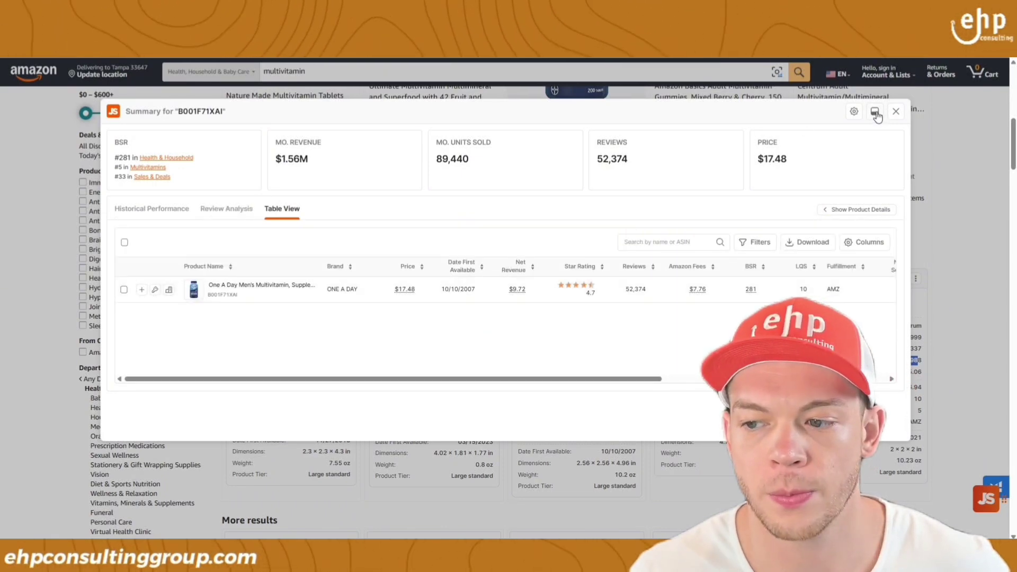
Step: Close the product summary and compare the monthly units sold and revenue of further multivitamin listings in the Amazon results
left_click(894, 111)
scroll(897, 265, "up", 3)
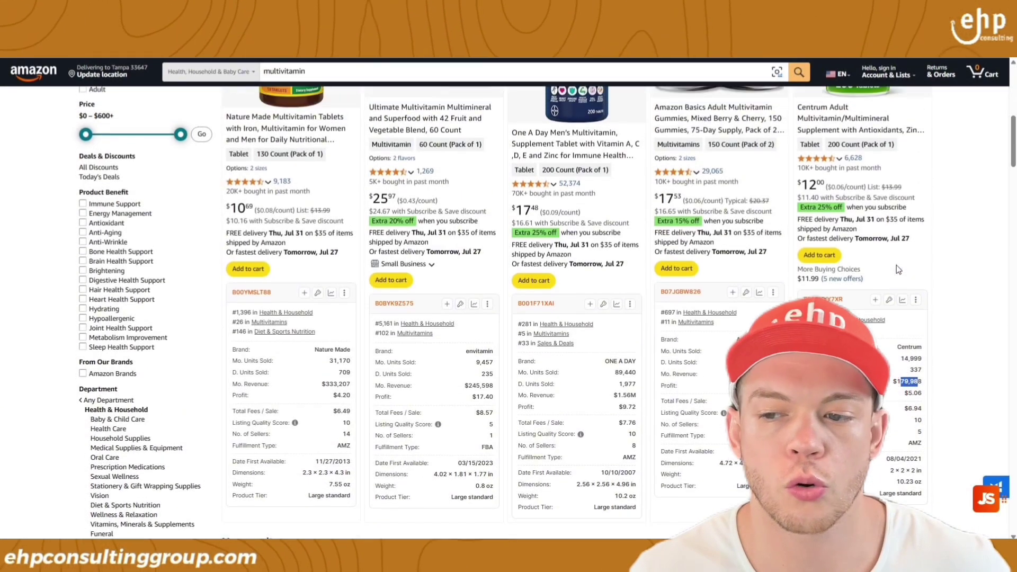
scroll(788, 267, "up", 1)
scroll(574, 261, "down", 6)
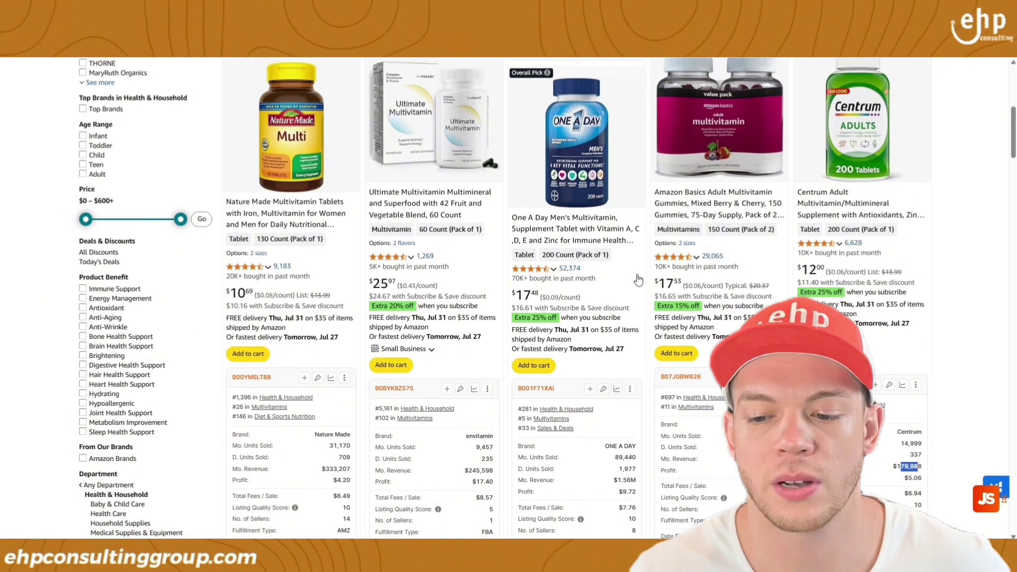
scroll(574, 260, "down", 10)
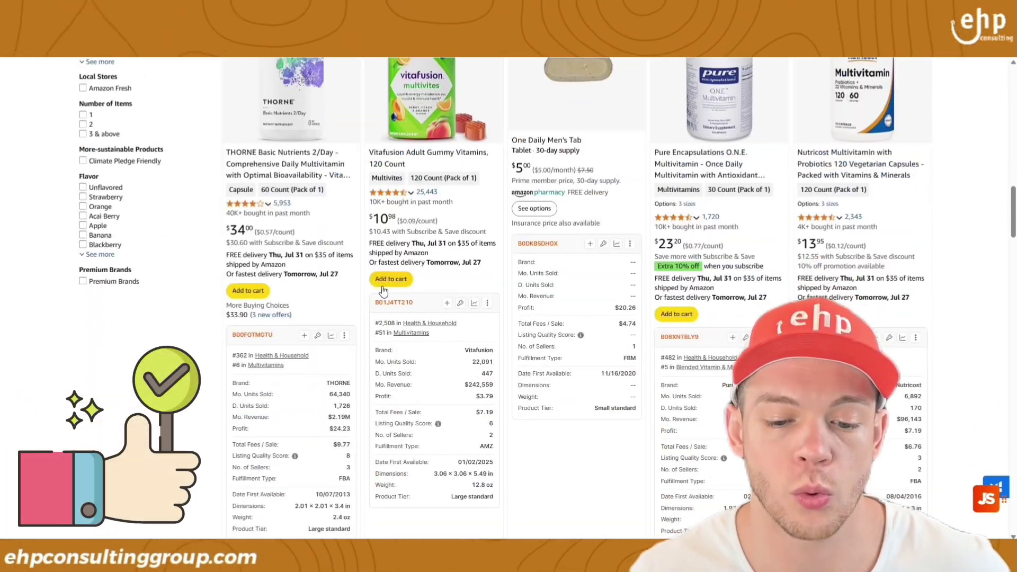
scroll(858, 329, "down", 2)
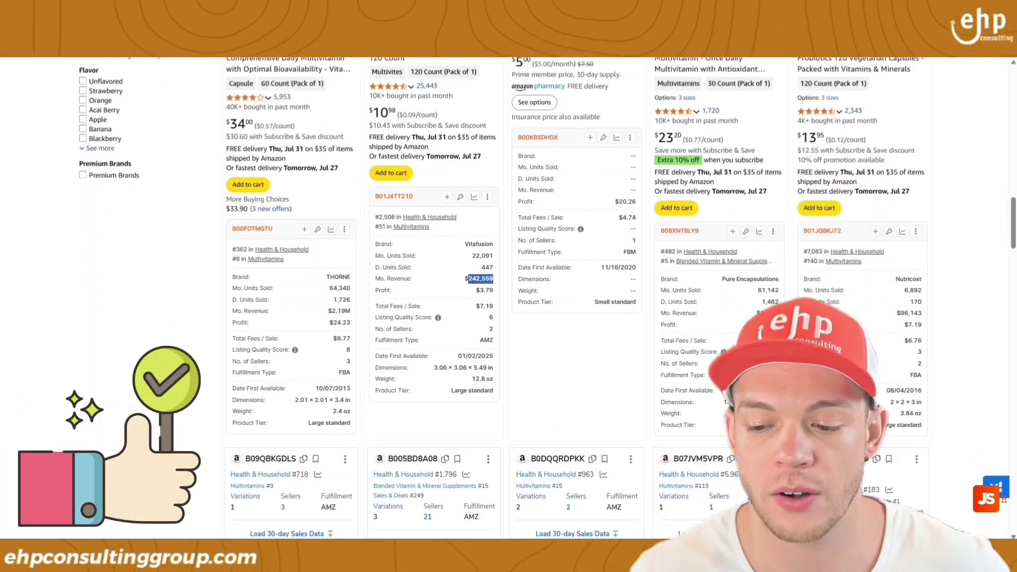
left_click_drag(868, 339, 890, 310)
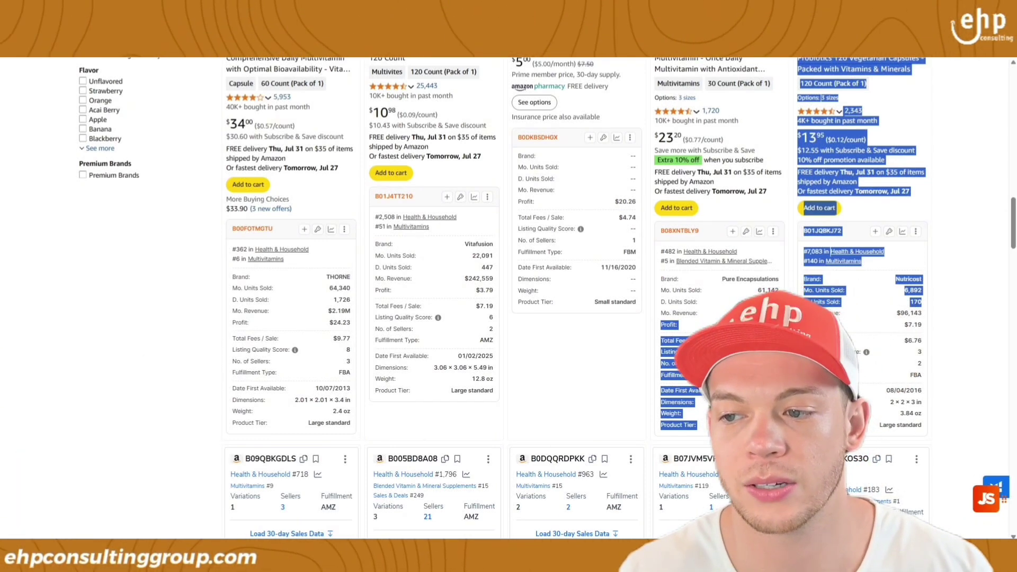
Step: Scan the multivitamin search results with the Jungle Scout extension and look through the summary table
left_click(969, 32)
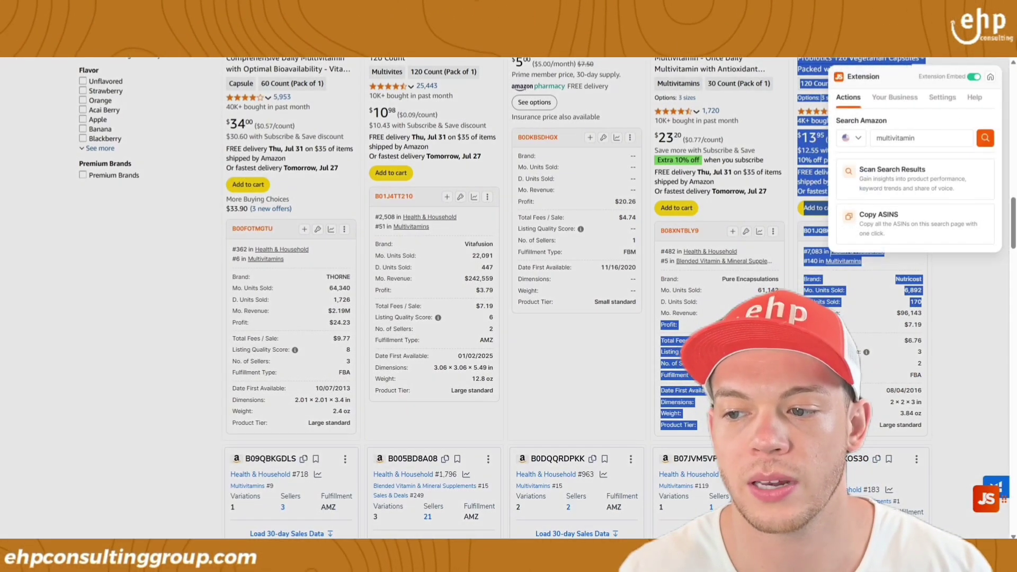
left_click(888, 186)
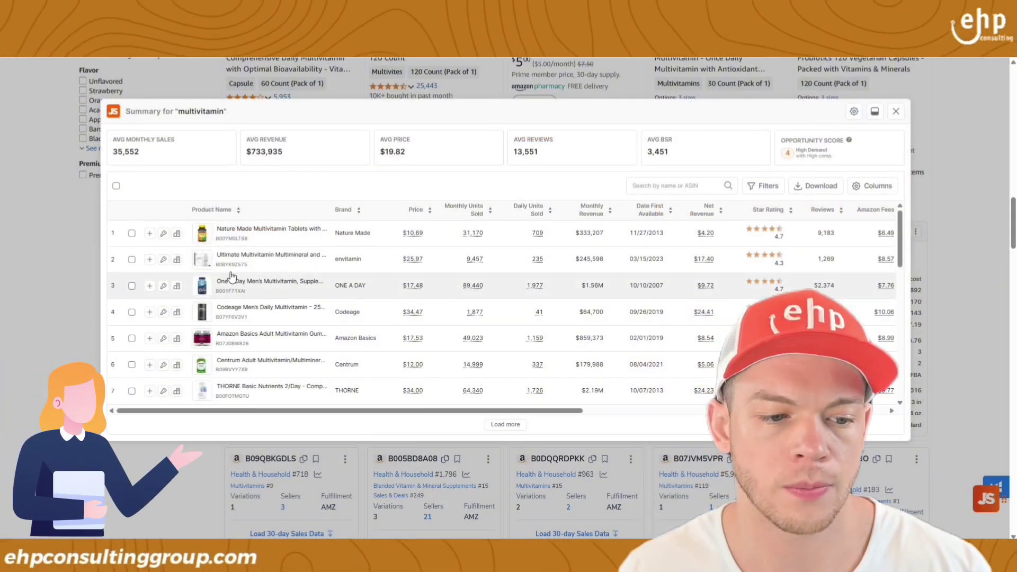
mouse_move(503, 409)
left_mouse_down()
mouse_move(646, 411)
mouse_move(518, 410)
left_mouse_up()
scroll(482, 382, "left", 3)
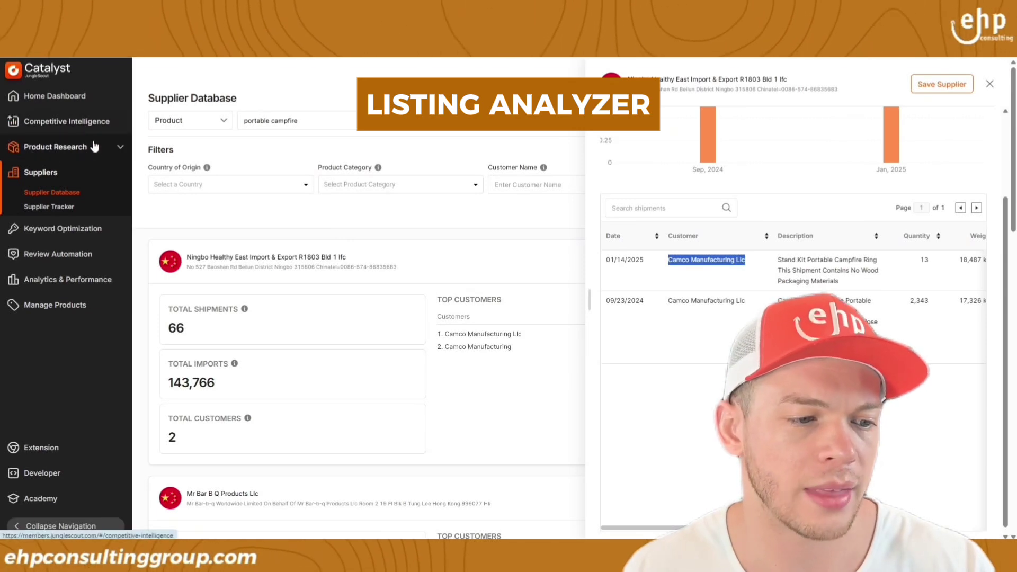
Step: Analyze the One A Day Men's multivitamin in the Listing Analyzer, using its ASIN B001F71XAI from the Amazon search results
left_click(56, 146)
left_click(49, 238)
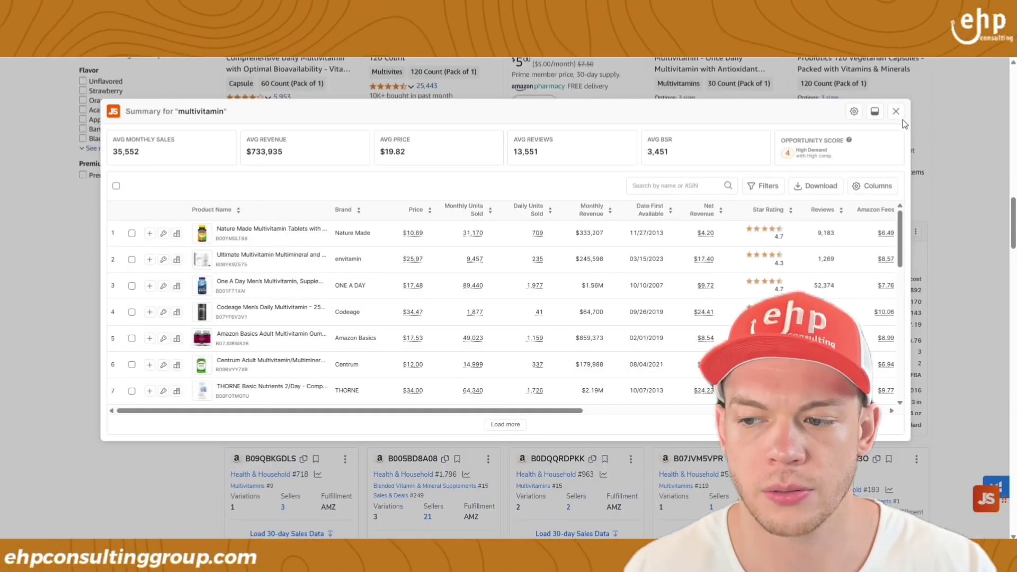
left_click(895, 112)
scroll(561, 286, "up", 5)
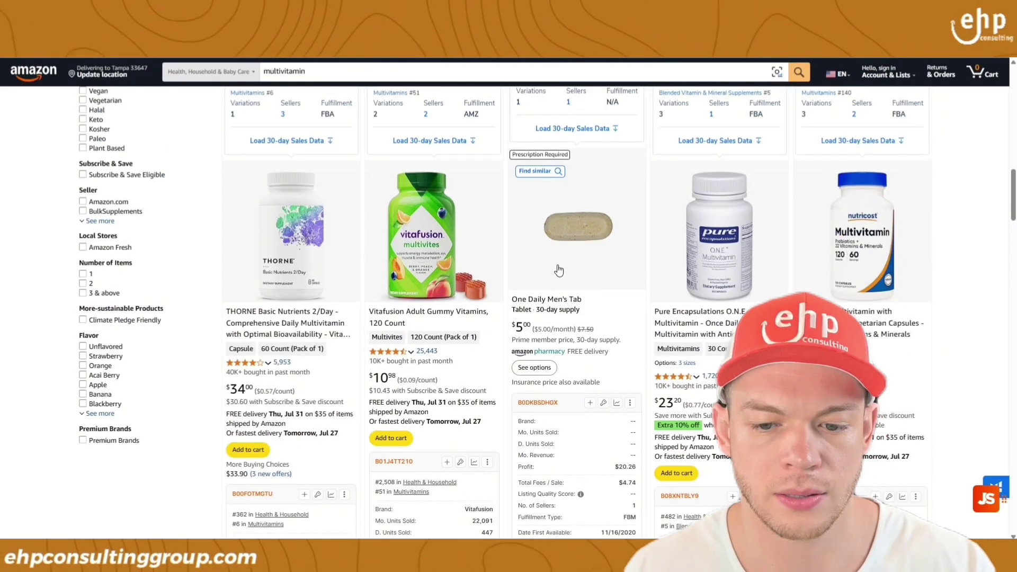
scroll(561, 286, "up", 10)
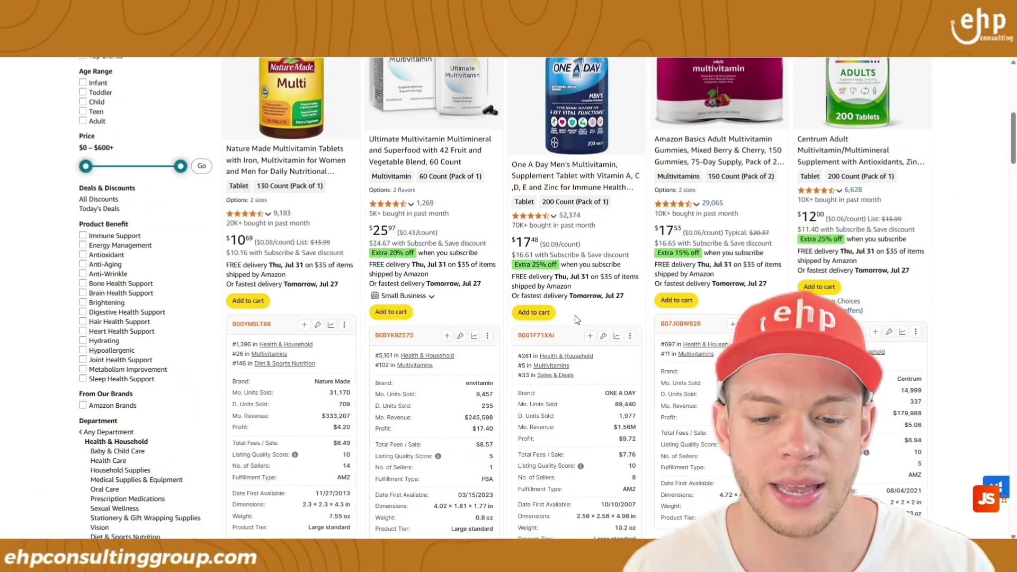
left_click(538, 334)
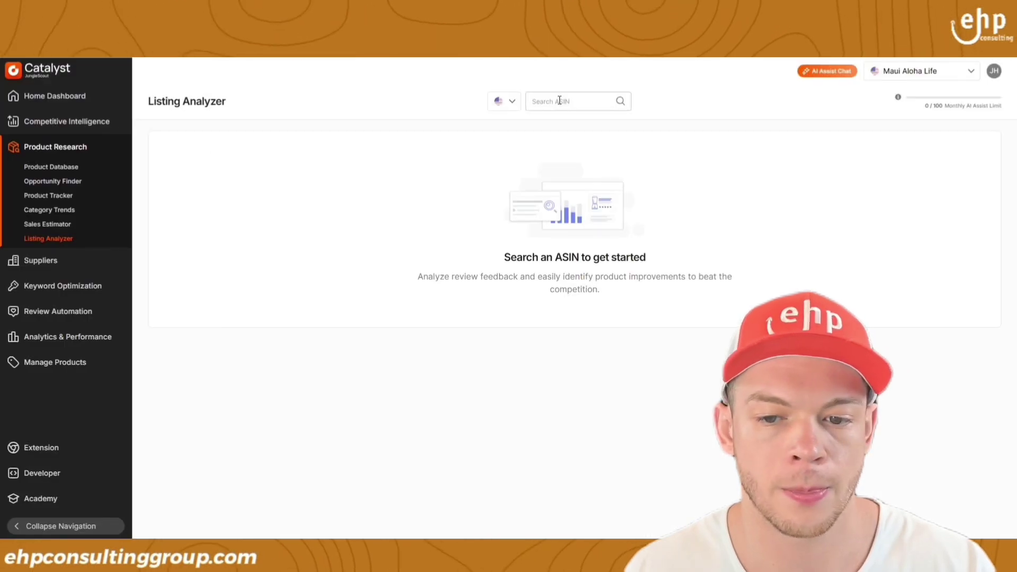
left_click(620, 101)
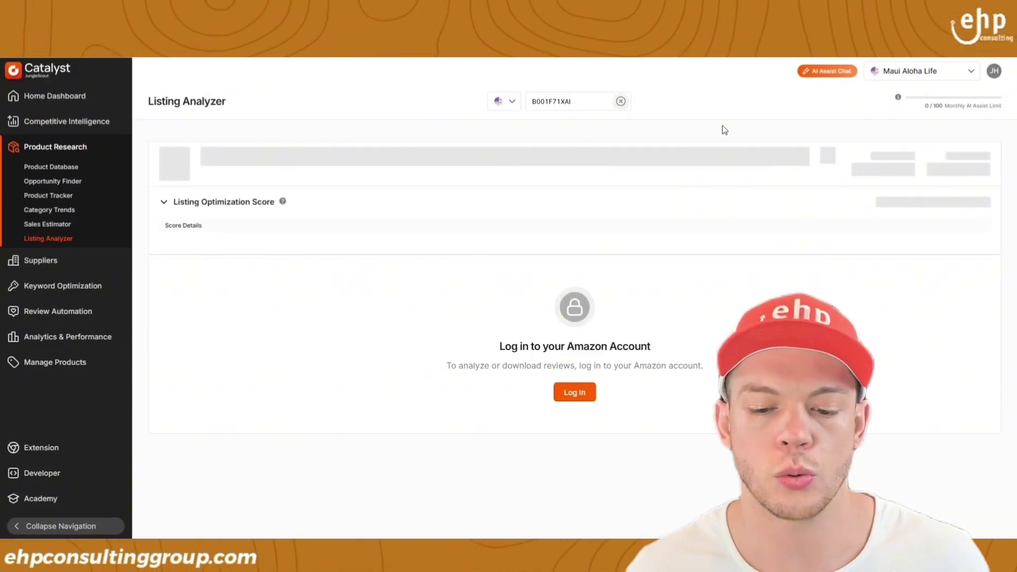
Step: Examine the listing optimization score details for the product title, features, description and images, collapsing and re-expanding the section
left_click_drag(498, 402, 700, 424)
left_click(700, 423)
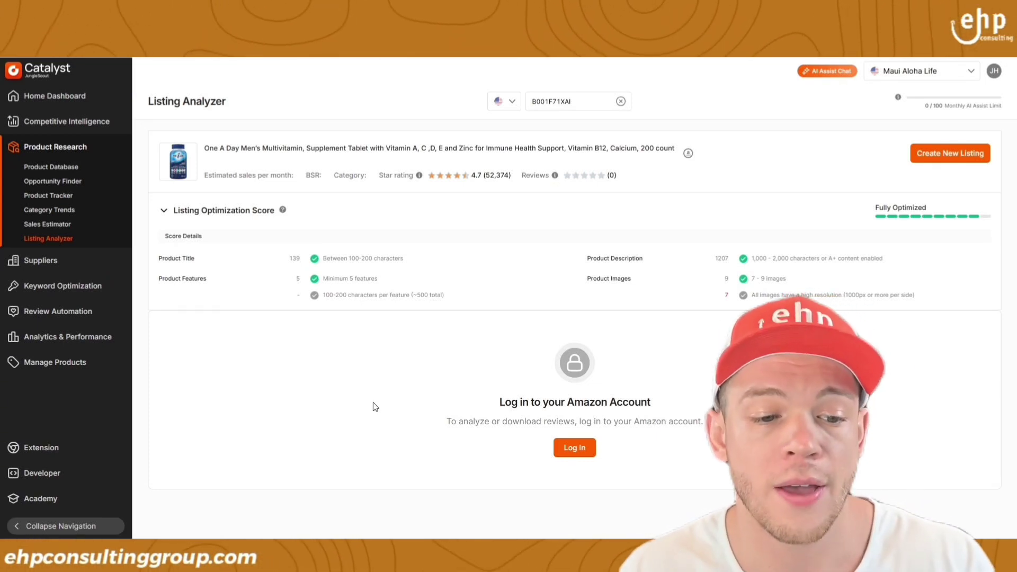
left_click_drag(758, 261, 450, 297)
left_click(533, 296)
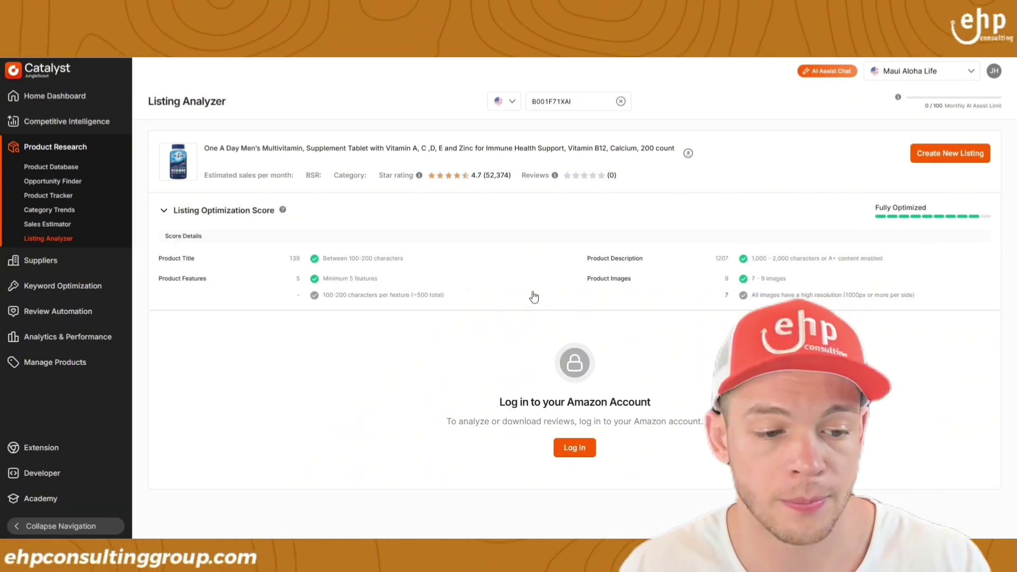
left_click(164, 210)
left_click(164, 210)
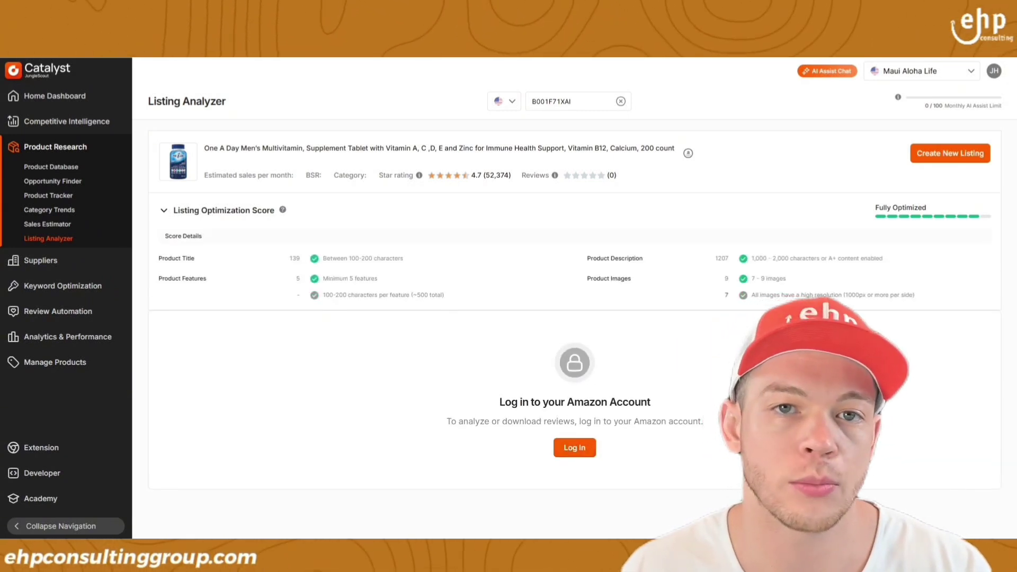
Step: Open the Keyword Rank Tracker and highlight its description of organic position tracking, and open the Academy's video lessons
left_click(103, 286)
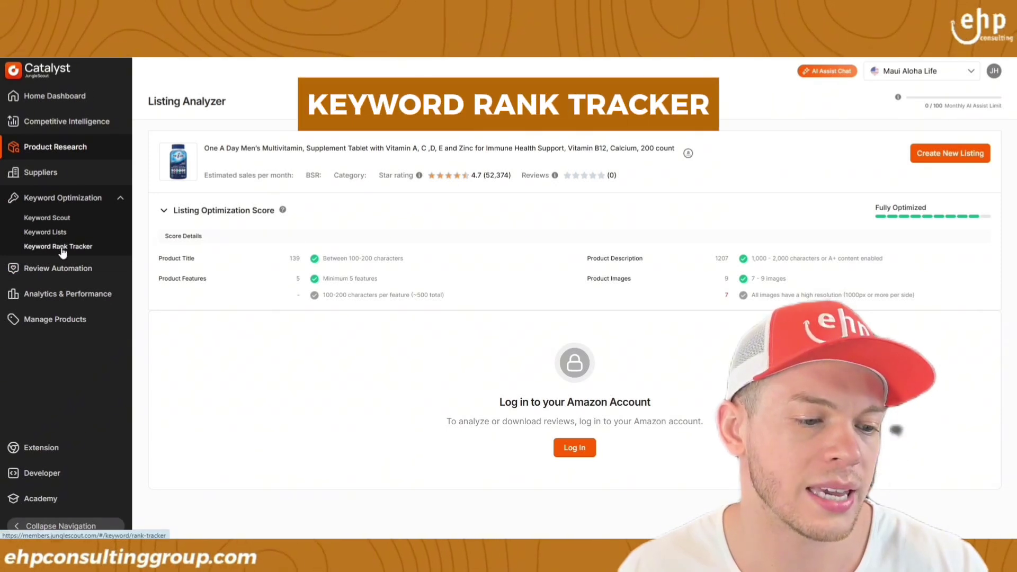
left_click(62, 248)
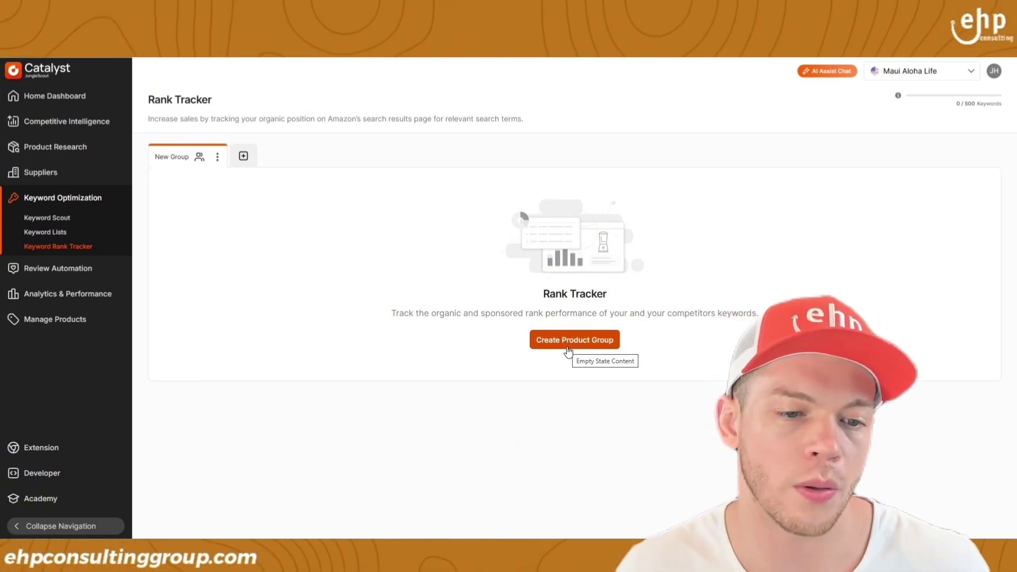
left_click_drag(154, 120, 311, 123)
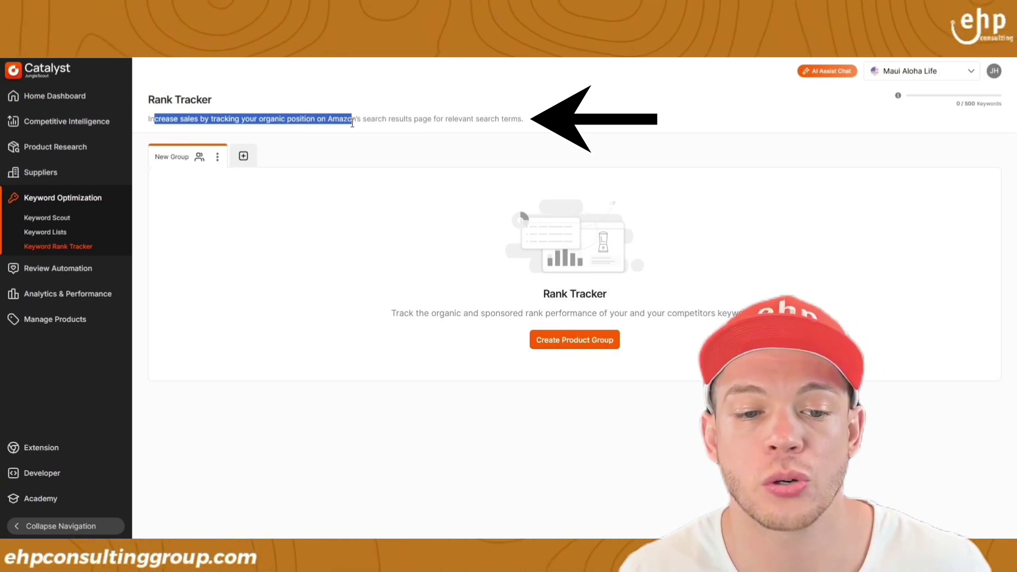
left_click_drag(436, 127, 536, 129)
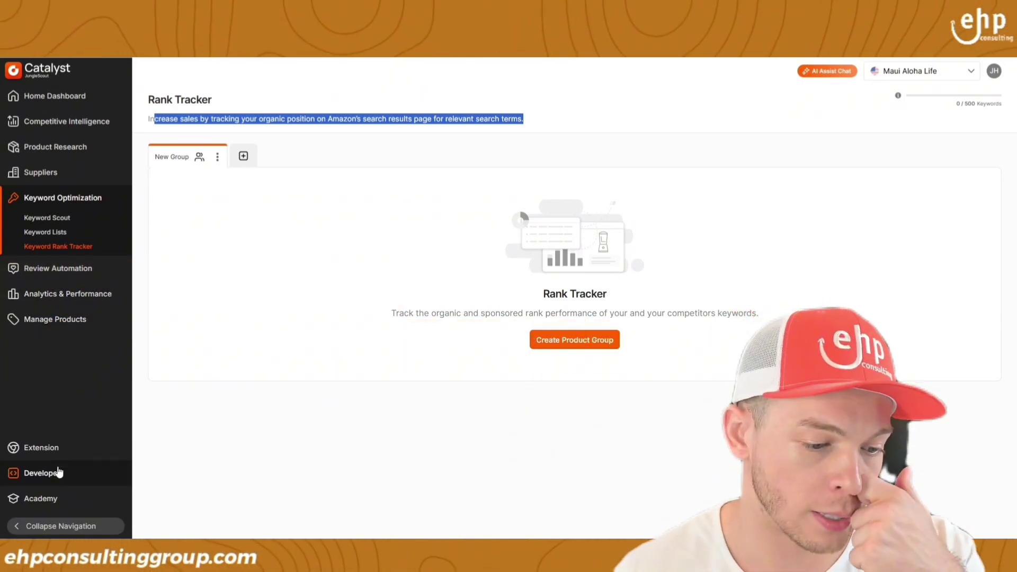
left_click(60, 505)
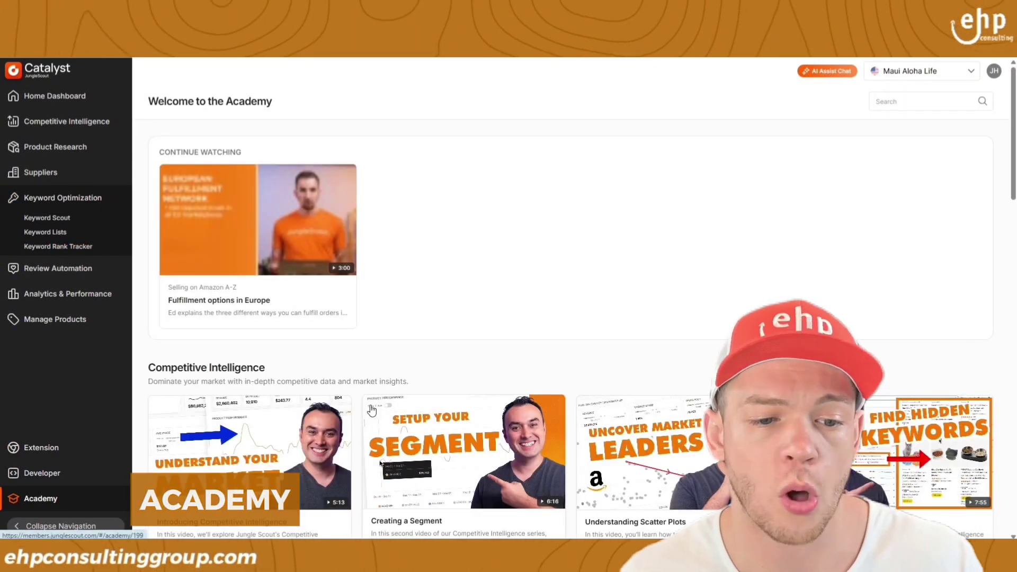
Step: Search the Product Database for United States products with the High Demand and Low Competition preset filters
left_click(92, 150)
left_click(80, 168)
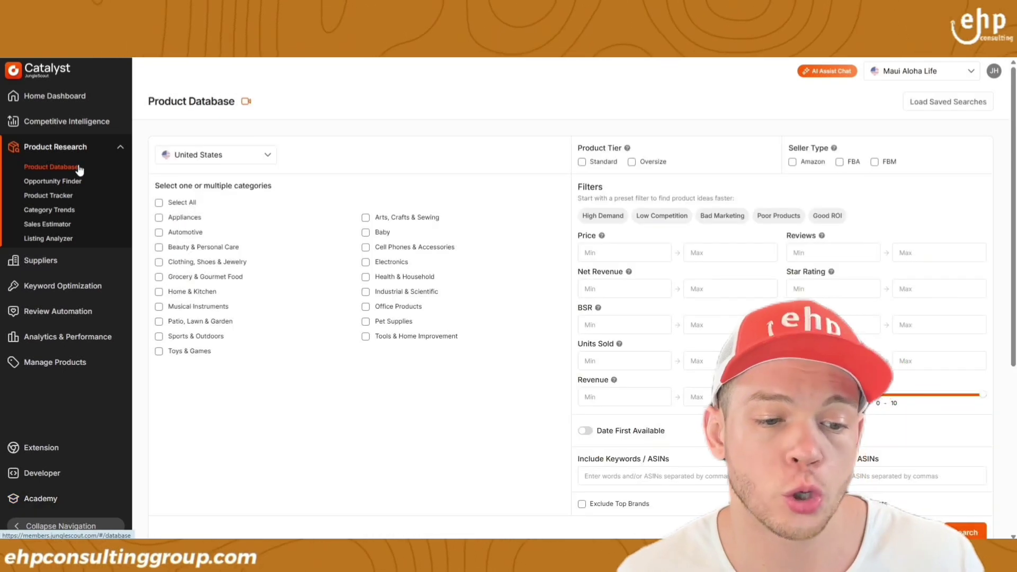
scroll(390, 196, "down", 1)
left_click(603, 162)
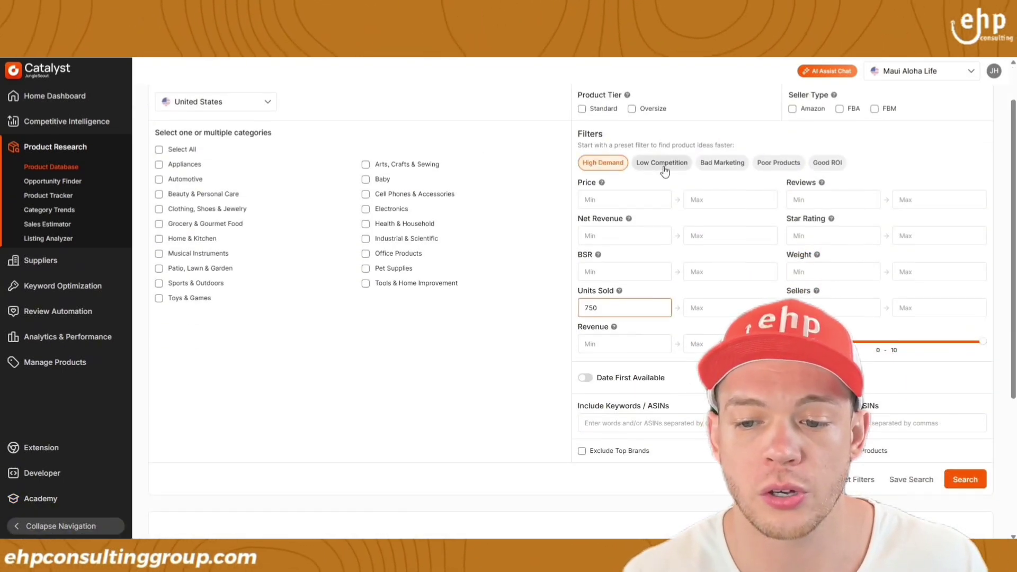
left_click(662, 163)
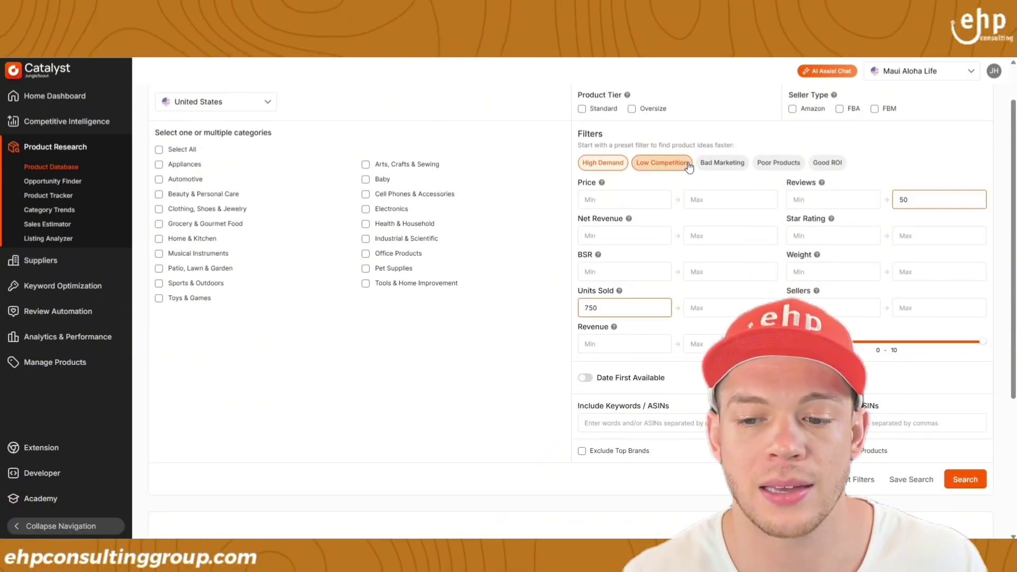
scroll(694, 190, "down", 3)
left_click(966, 320)
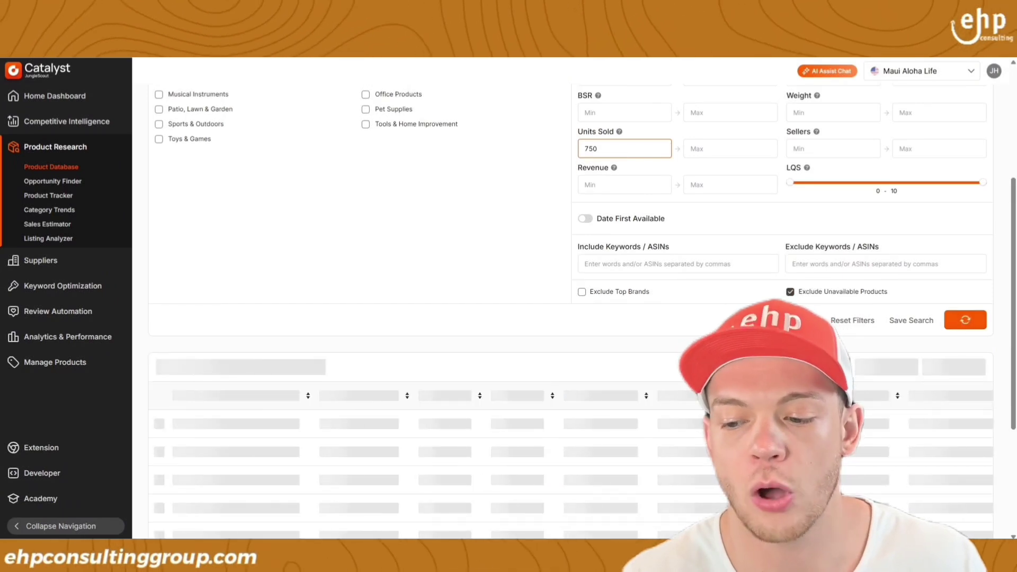
Step: Browse the product results and open the &honey Deep Moist Shampoo and Treatment Set on Amazon
scroll(417, 308, "up", 2)
scroll(418, 313, "down", 4)
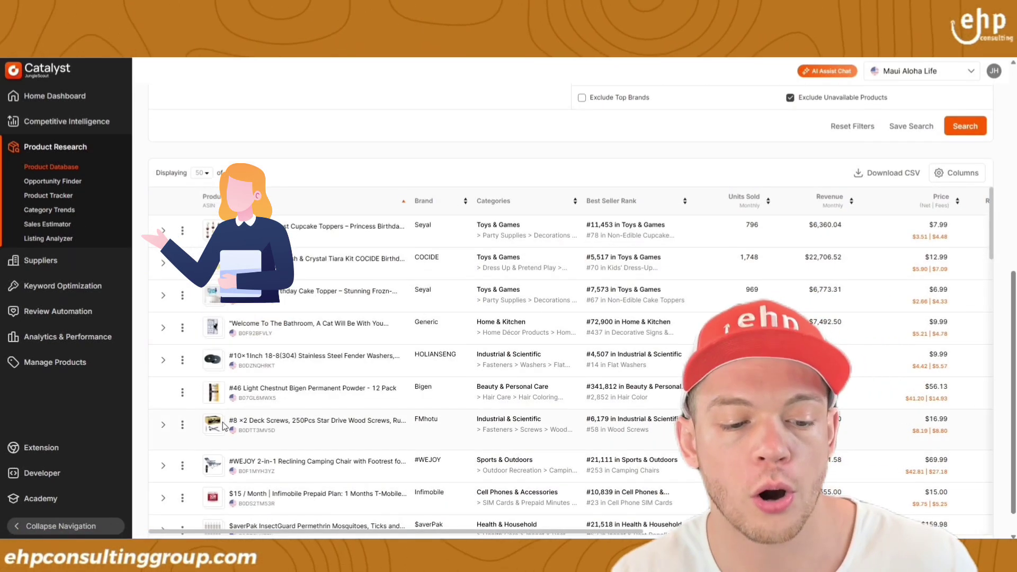
scroll(212, 382, "down", 4)
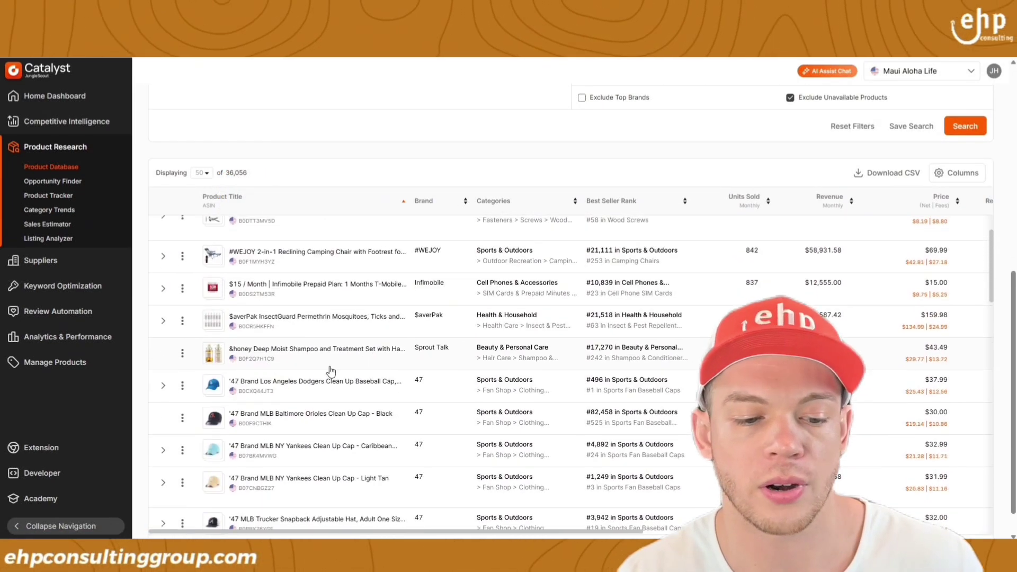
mouse_move(221, 349)
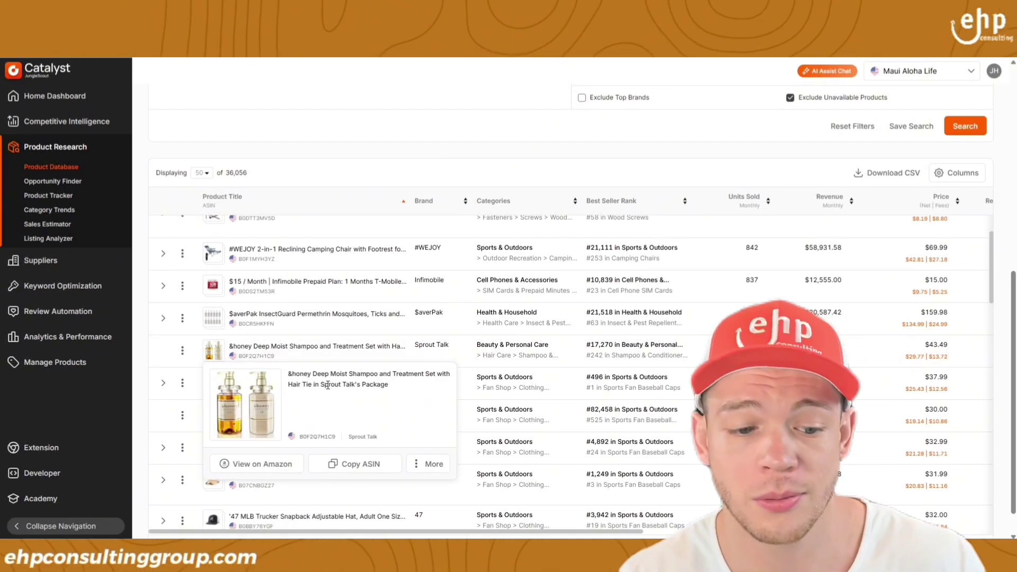
left_click(289, 465)
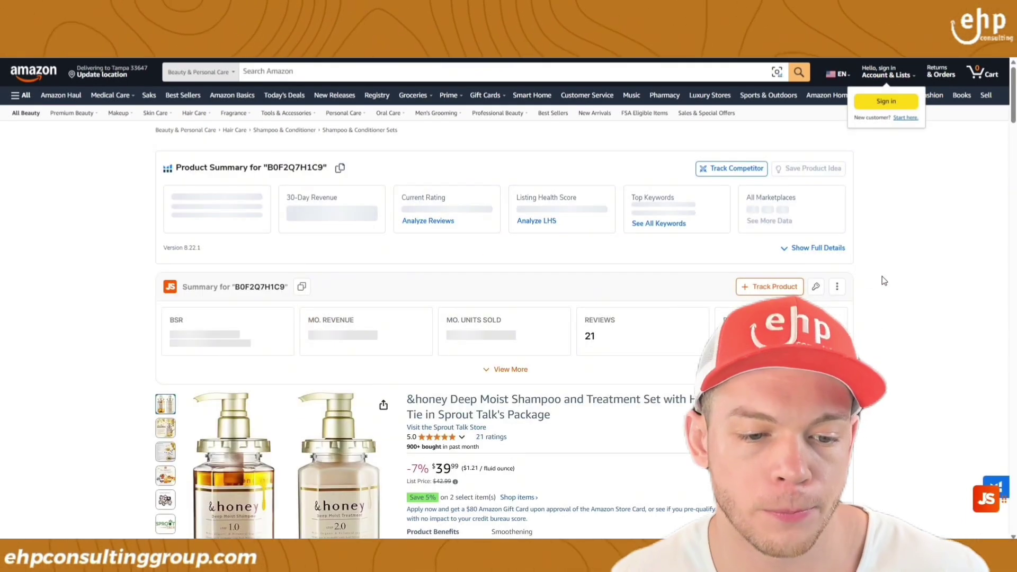
Step: Review the shampoo set's price, ratings, product details and Jungle Scout sales summary on its Amazon page
scroll(882, 274, "down", 5)
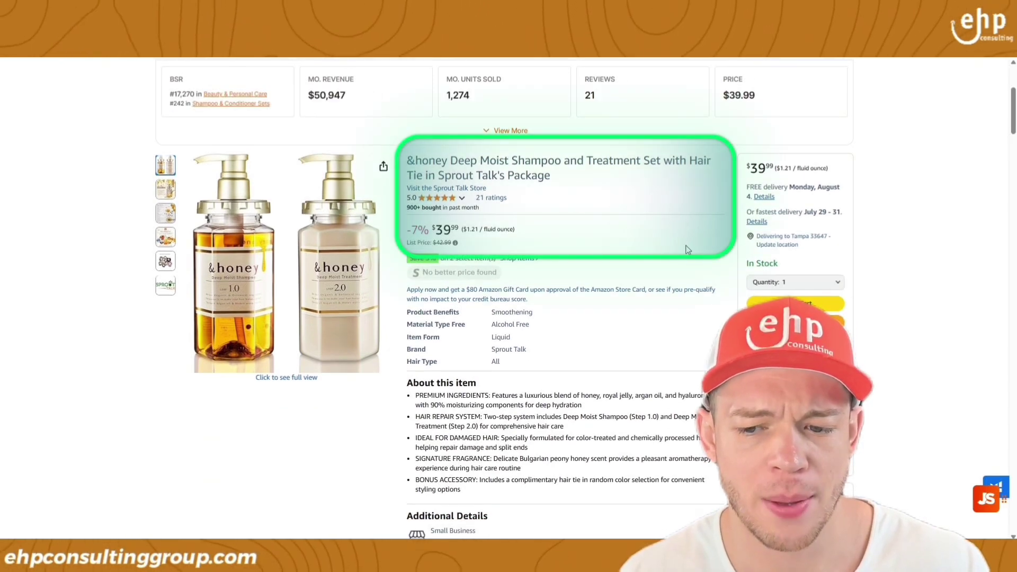
scroll(694, 247, "up", 2)
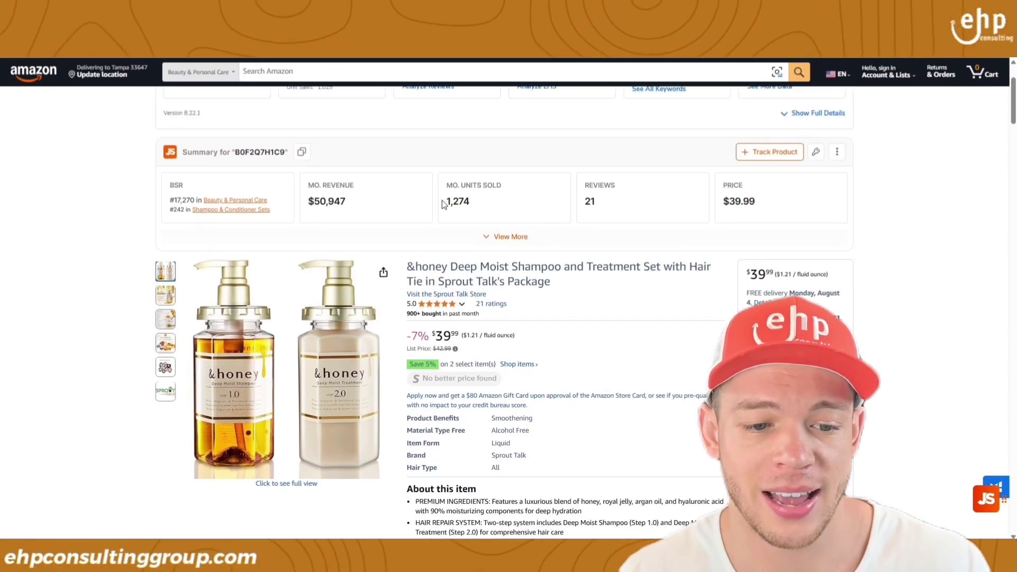
scroll(525, 259, "down", 1)
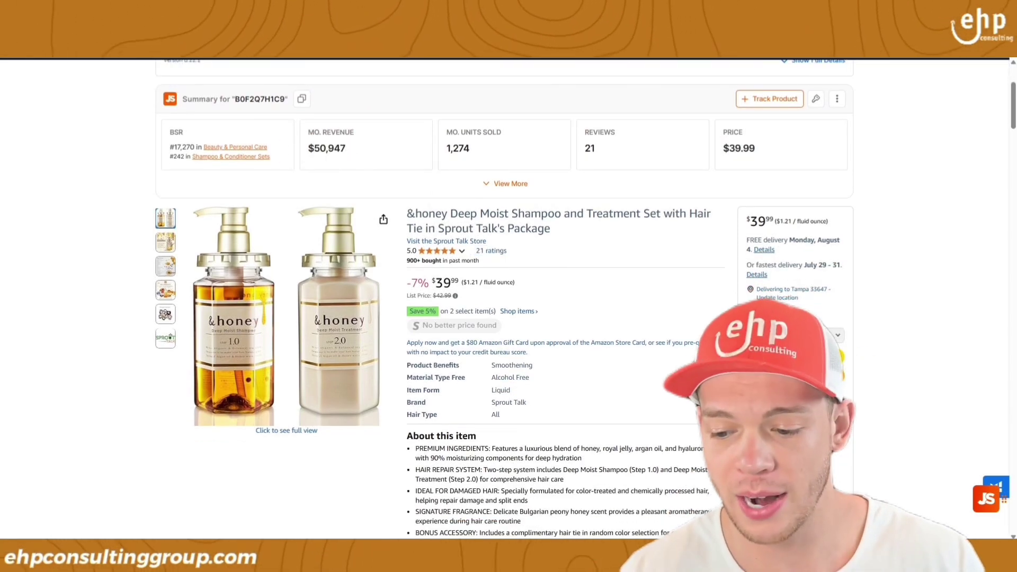
scroll(656, 353, "down", 2)
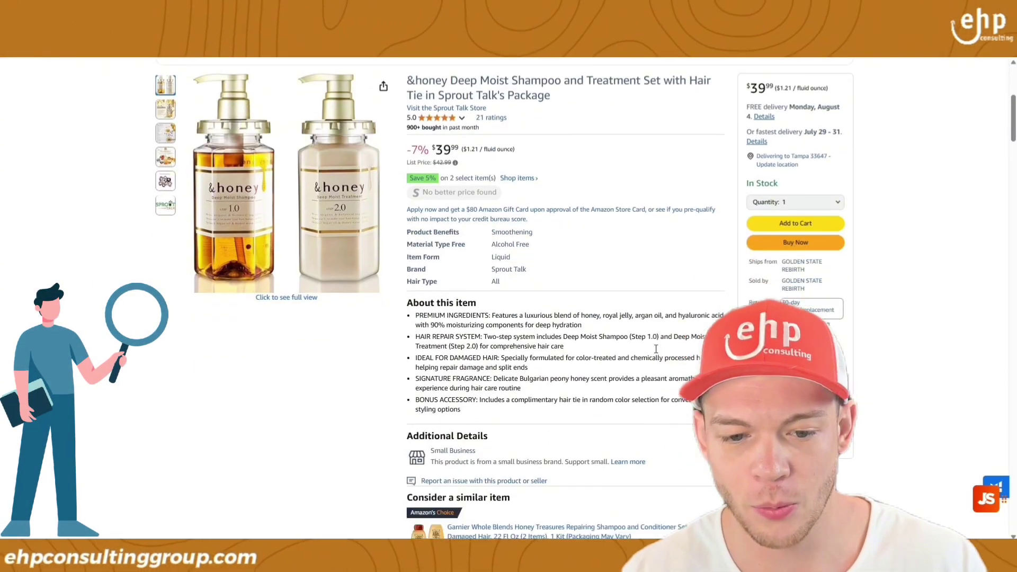